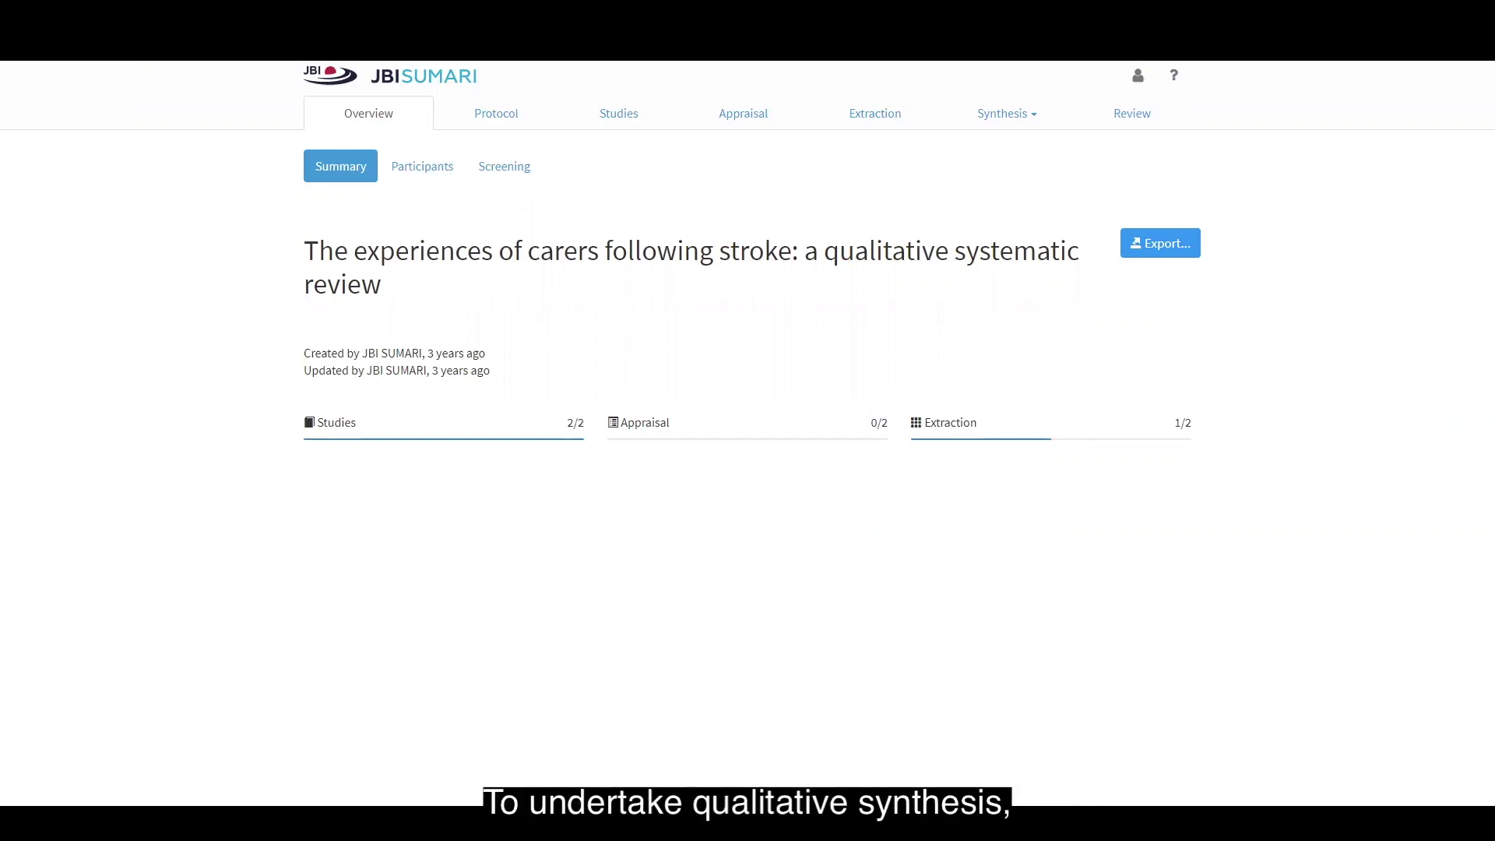
Switch the synthesis to Qualitative to list the studies Bulley 2010 and Hunt 2004
click(1035, 118)
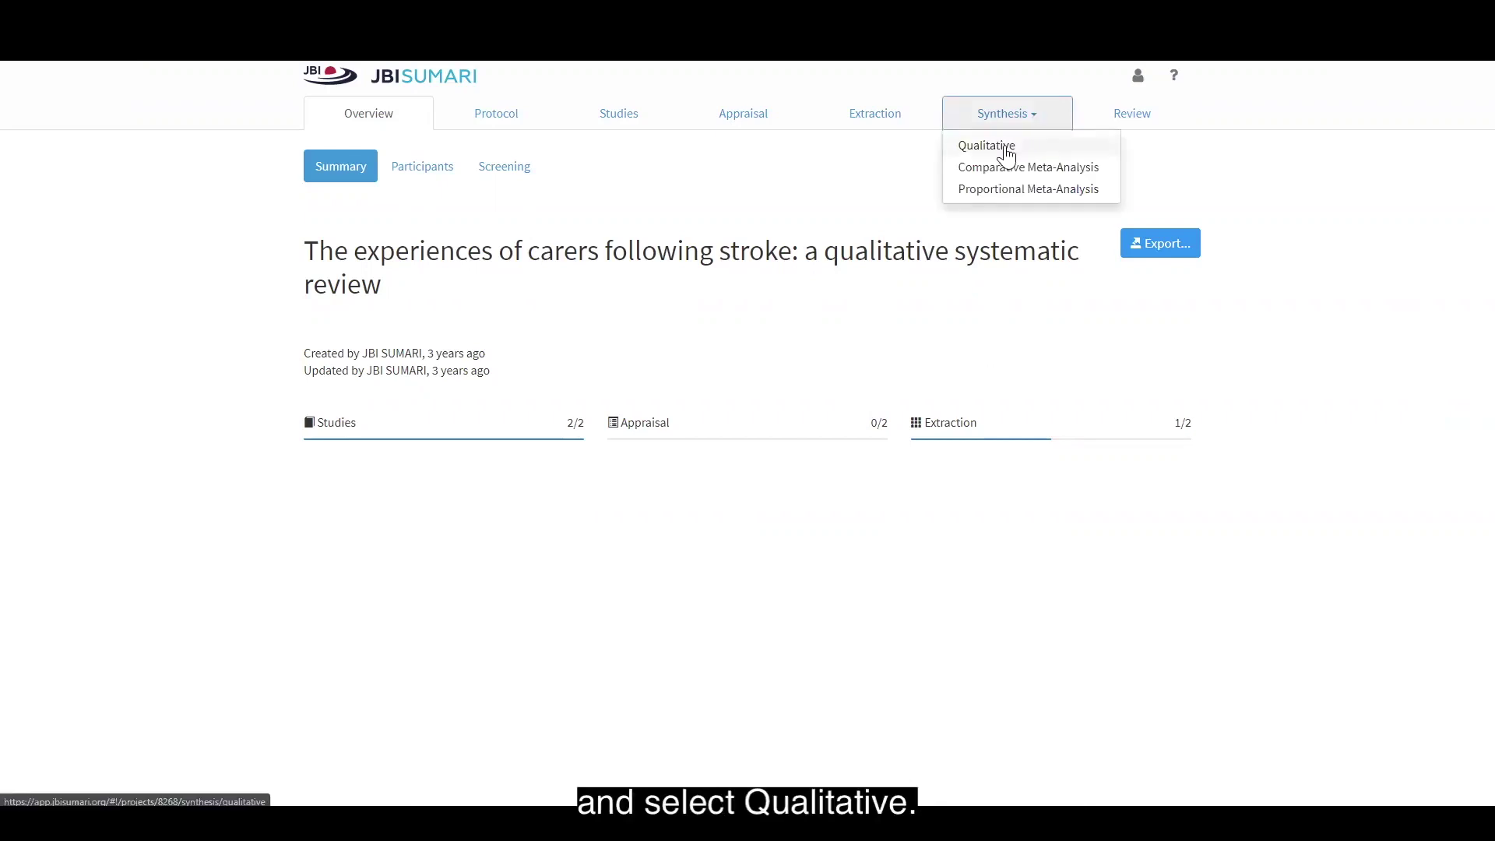
click(1005, 148)
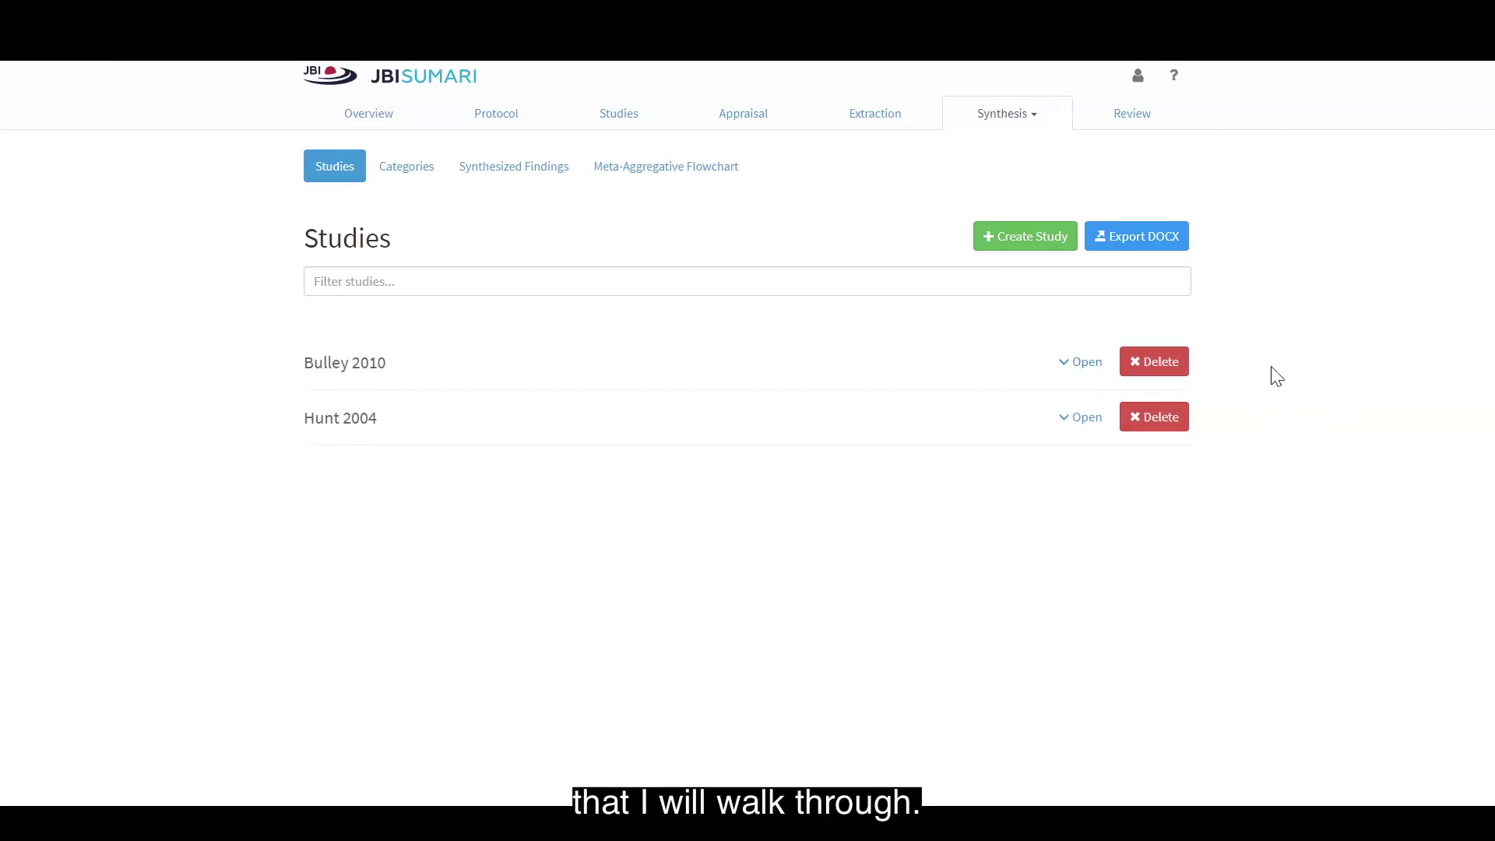
Create a new study titled 'Example 2000' in the qualitative synthesis
click(1020, 247)
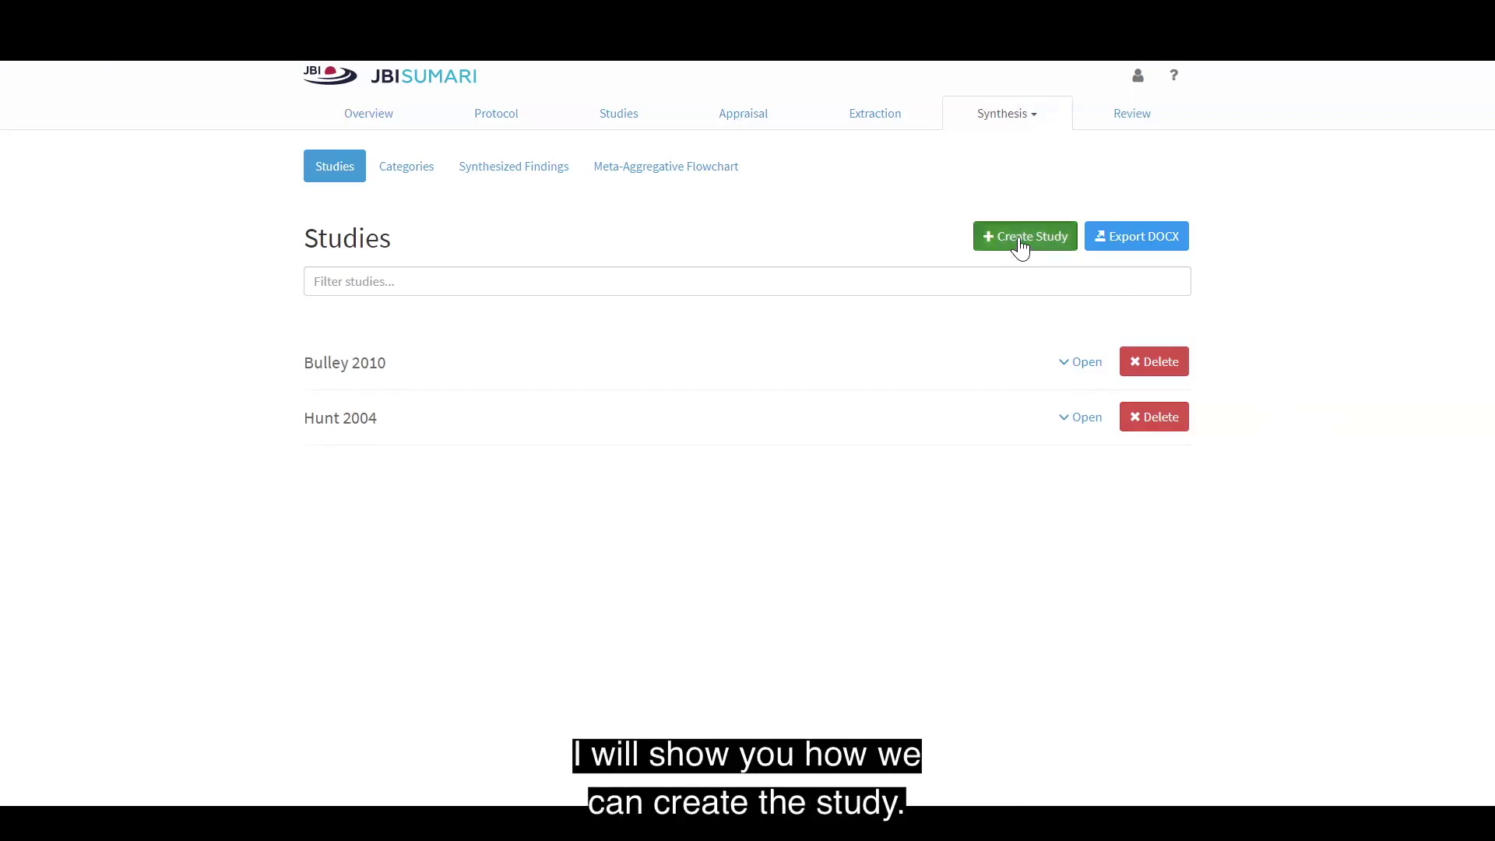
click(376, 363)
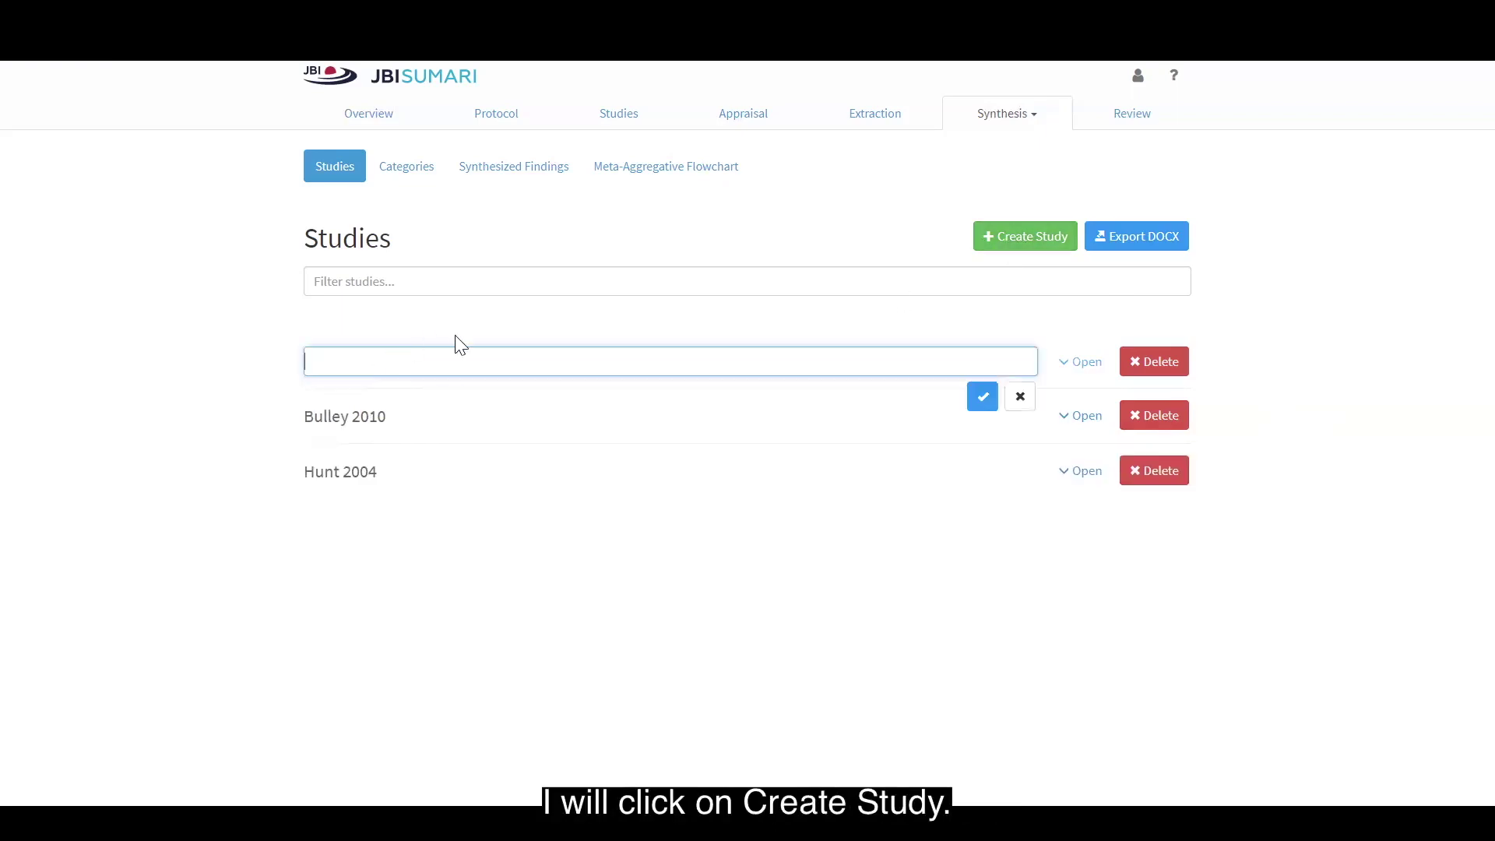
text(E)
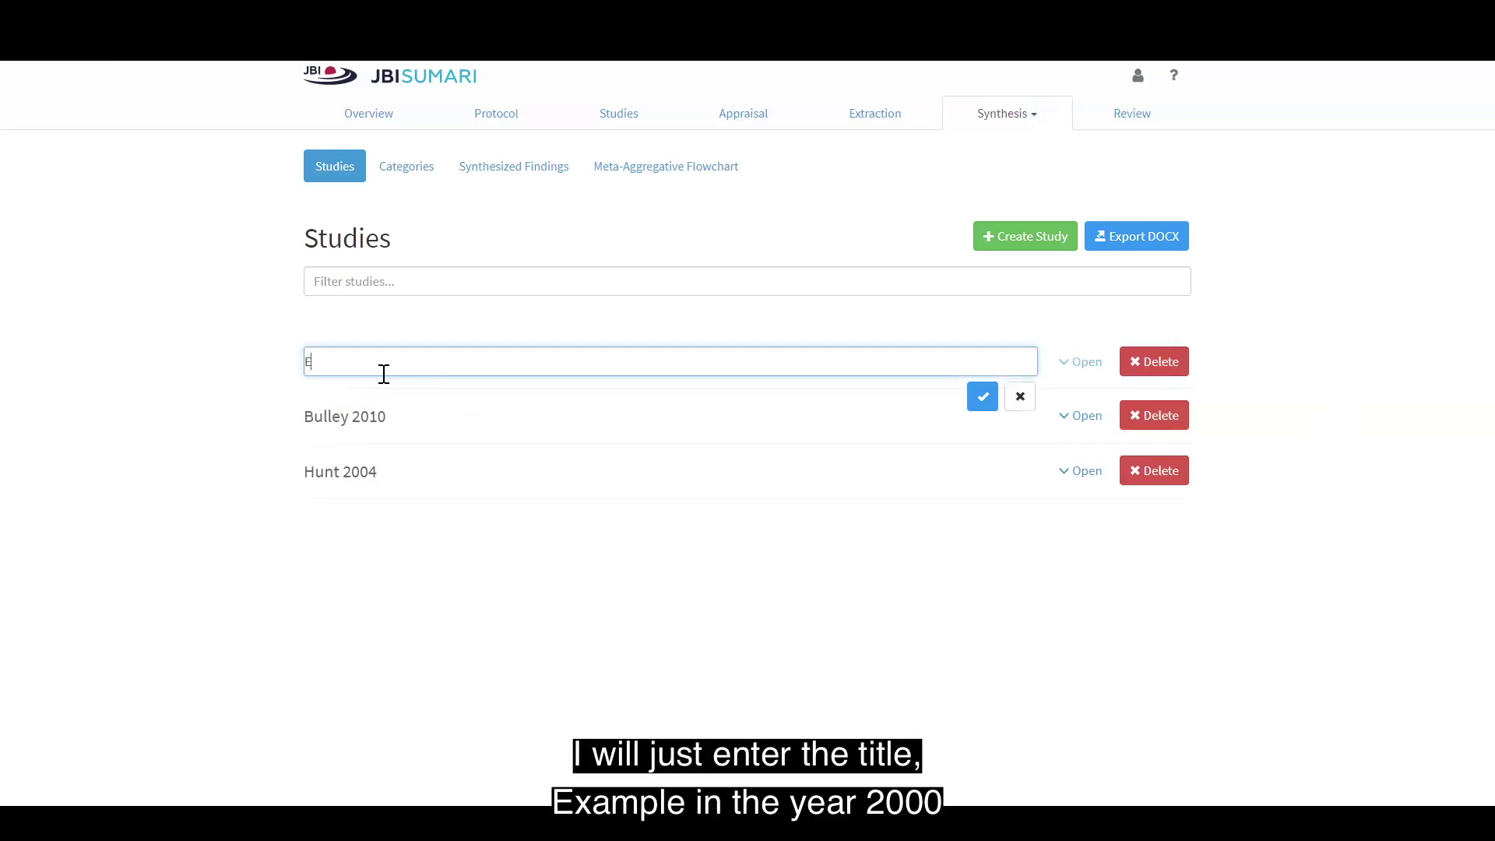
text(xample 2000)
click(984, 398)
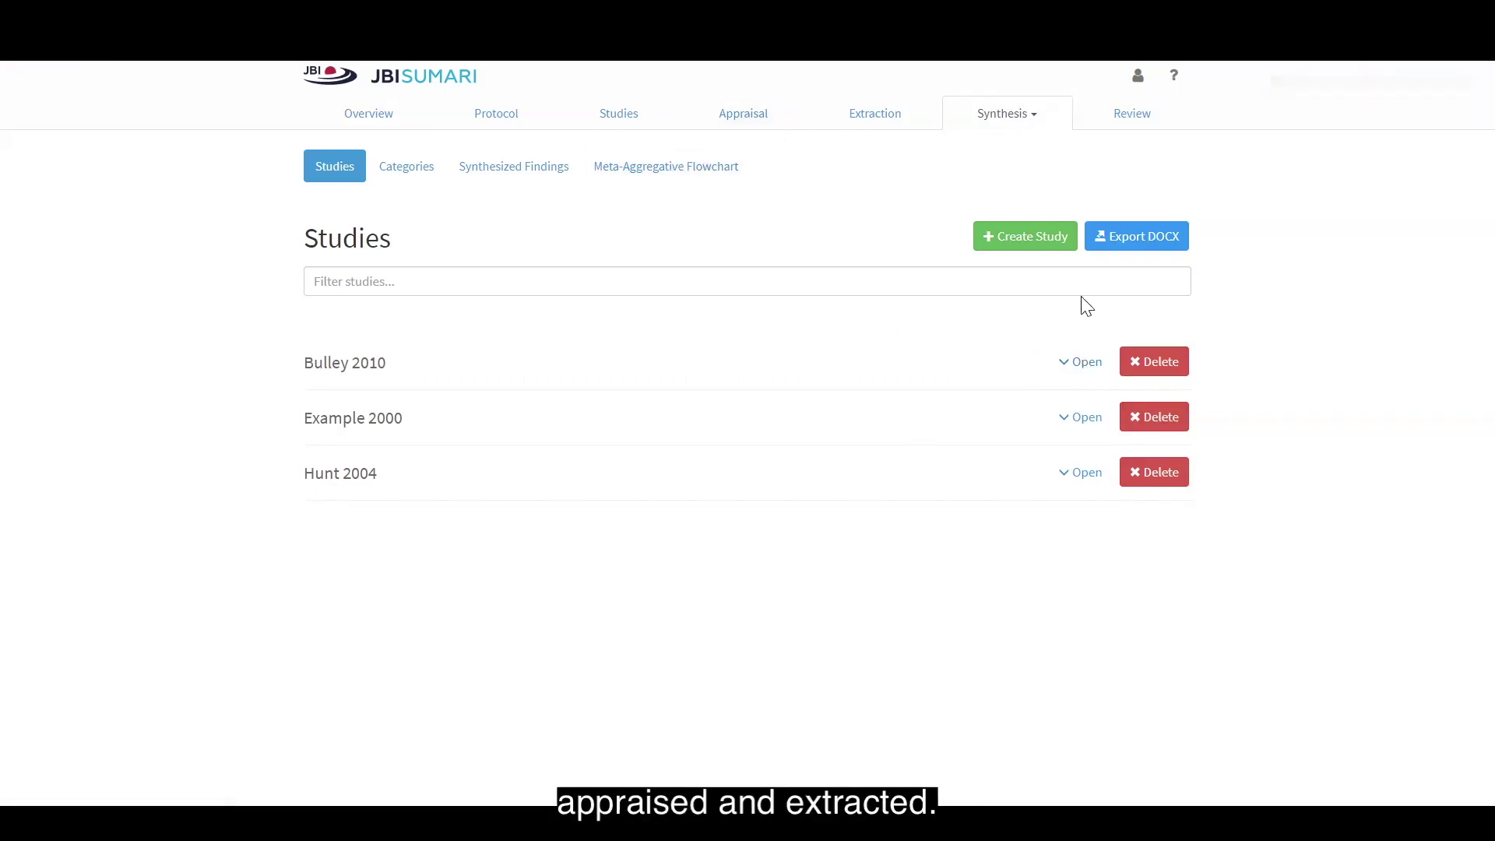
Open Bulley 2010's findings and keep the first finding's credibility as Unequivocal
click(1084, 369)
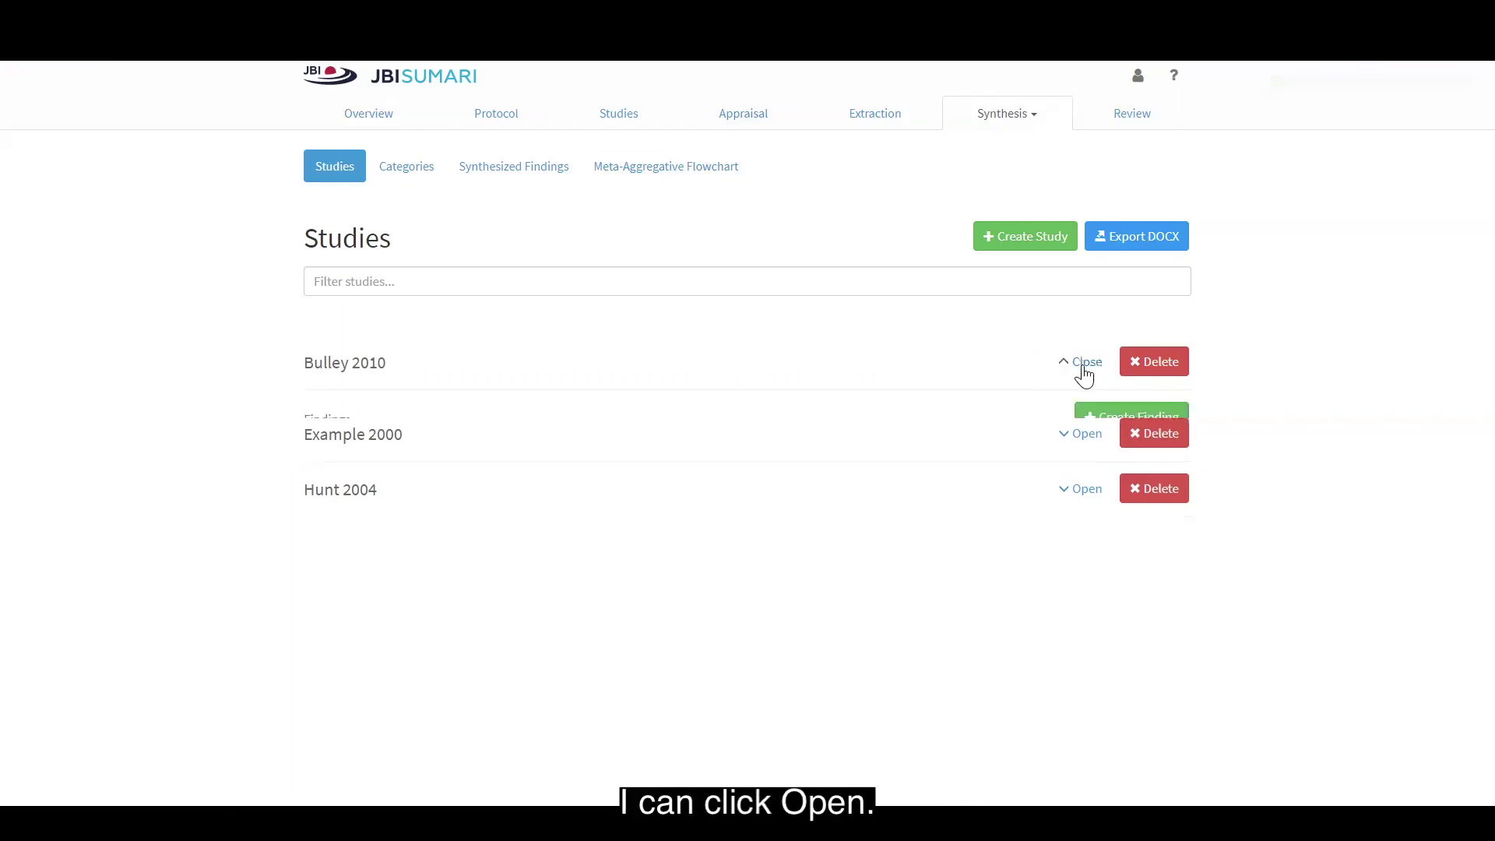
scroll(961, 338, down, 1)
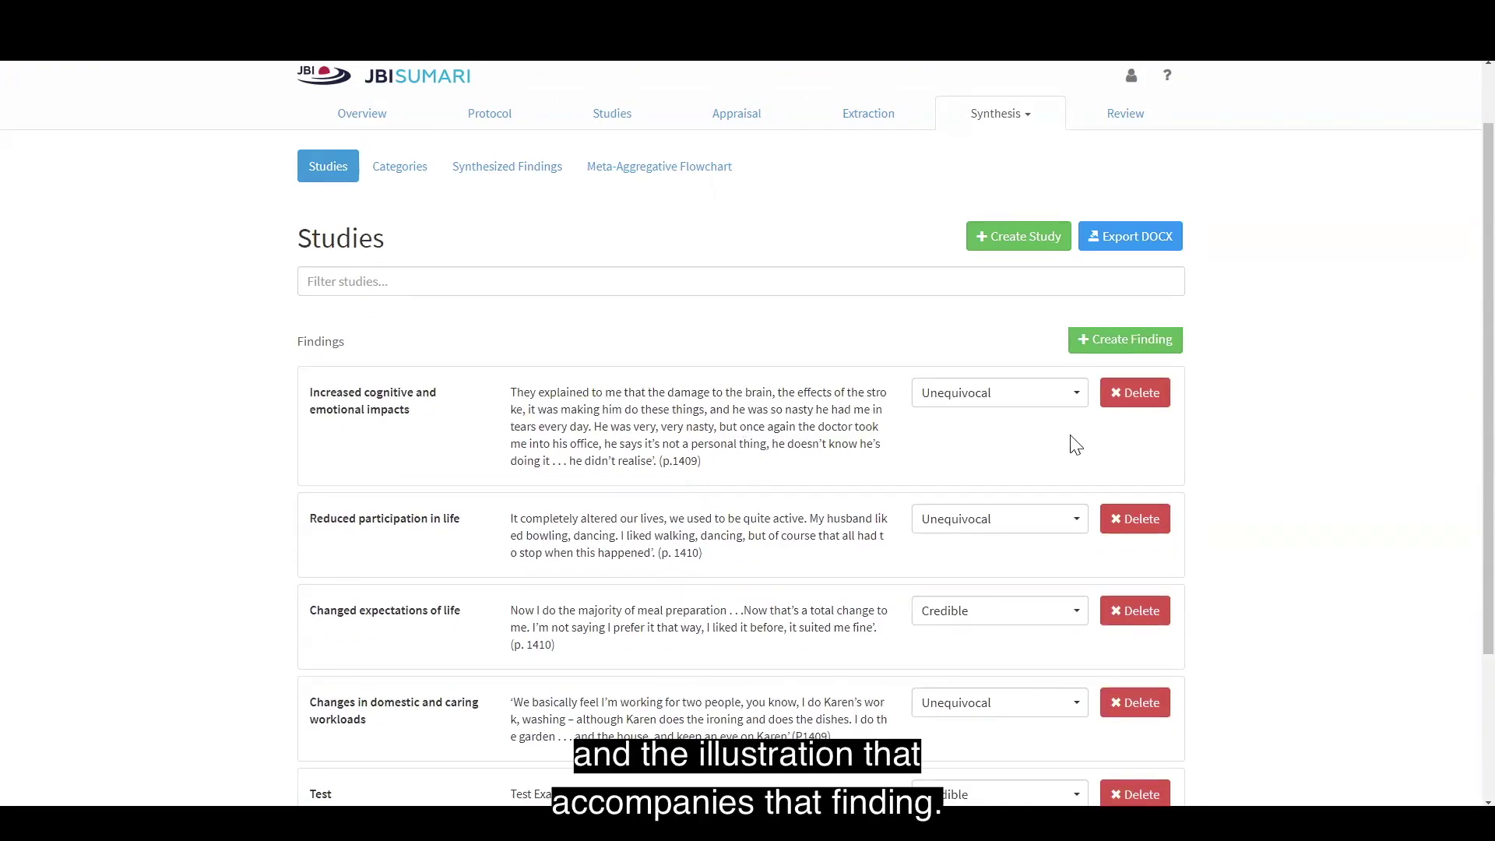
click(1076, 395)
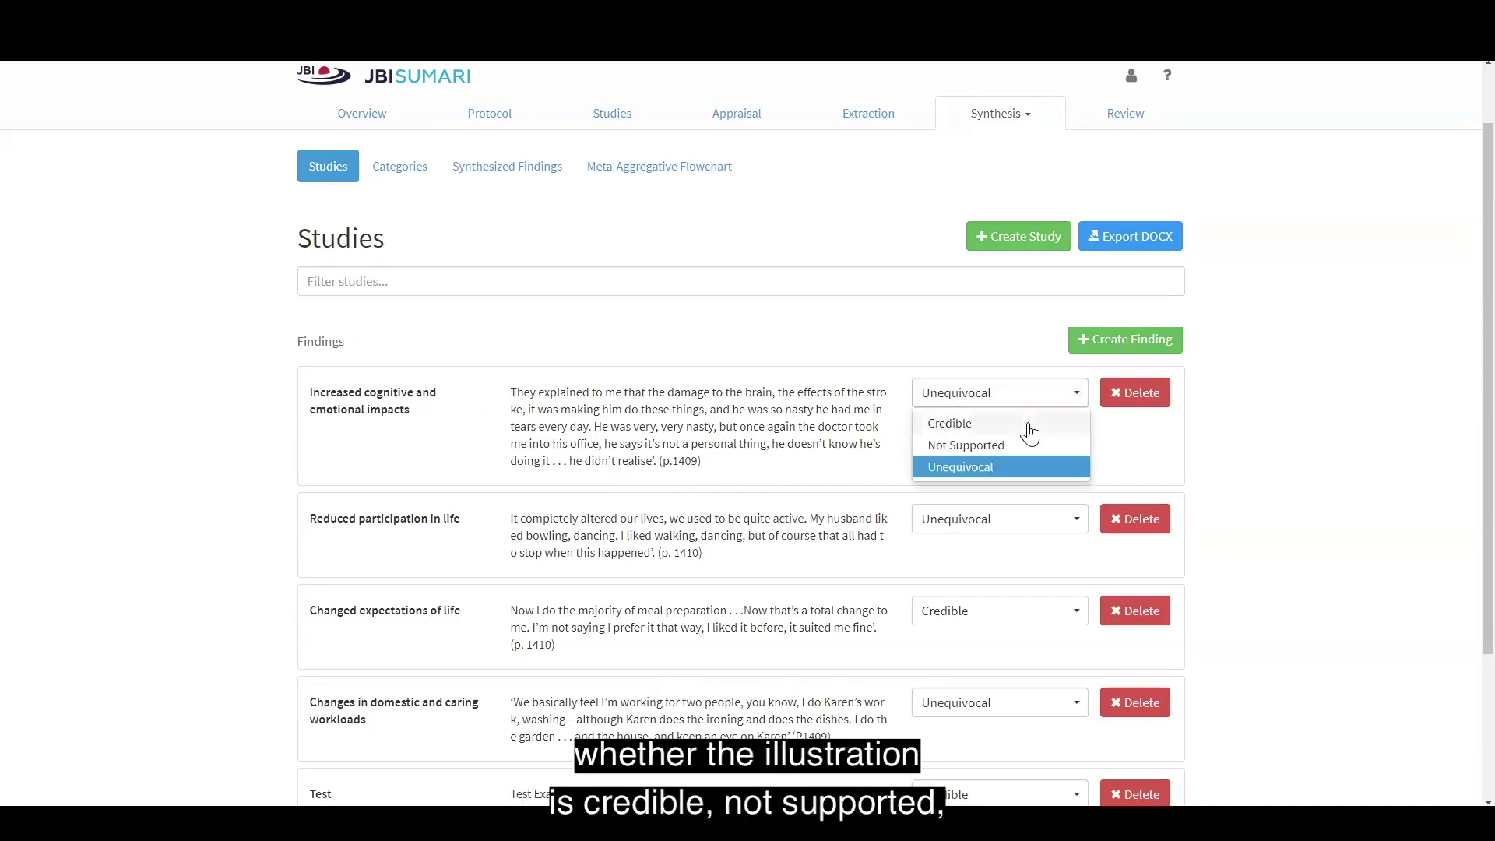
click(998, 469)
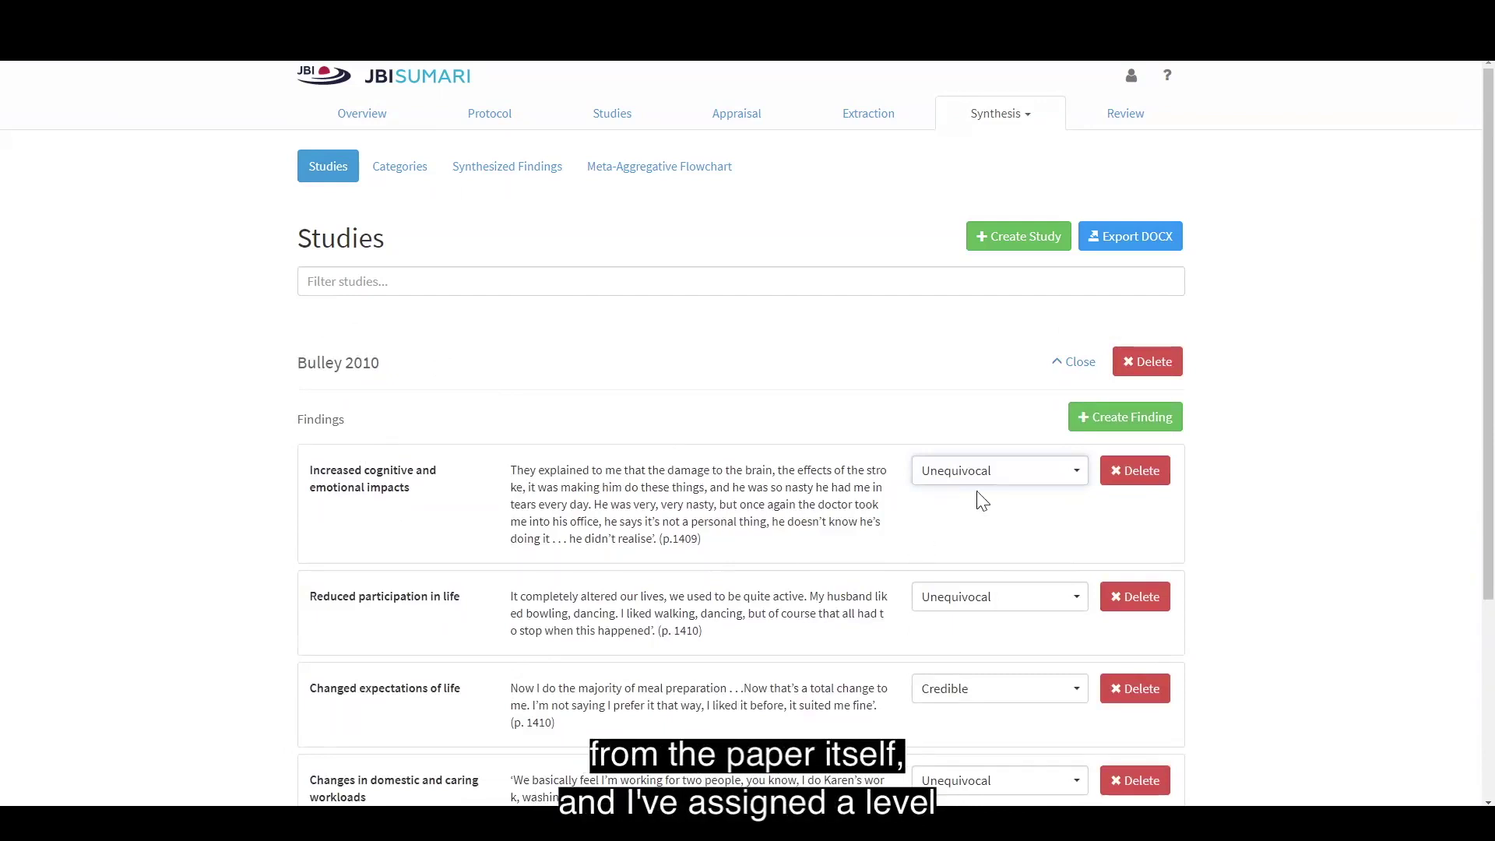
Open Hunt 2004 to show its Uncertainty and Personal impact findings
scroll(960, 488, down, 1)
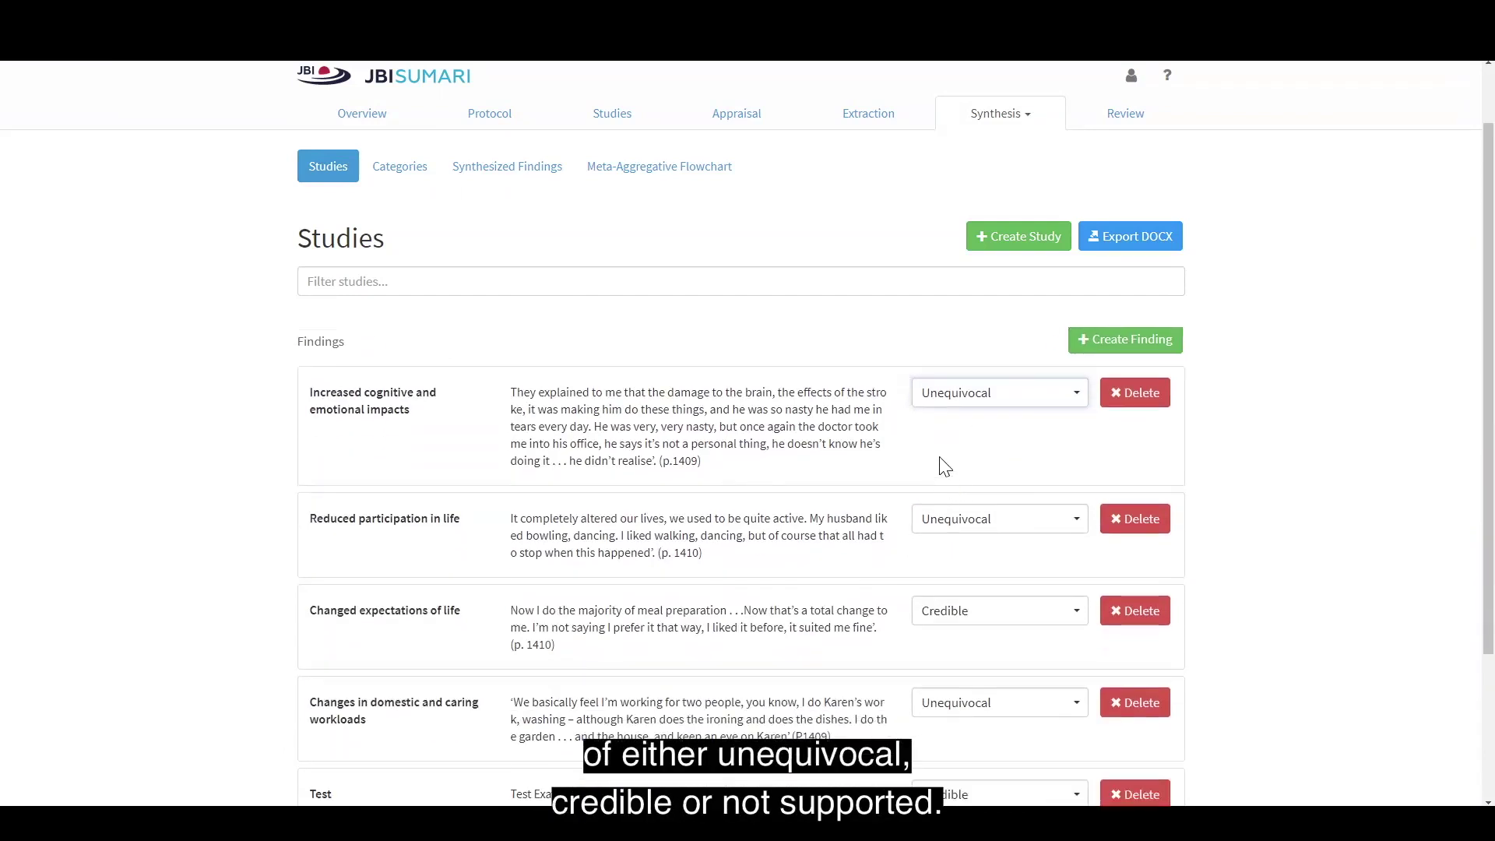
scroll(934, 475, down, 1)
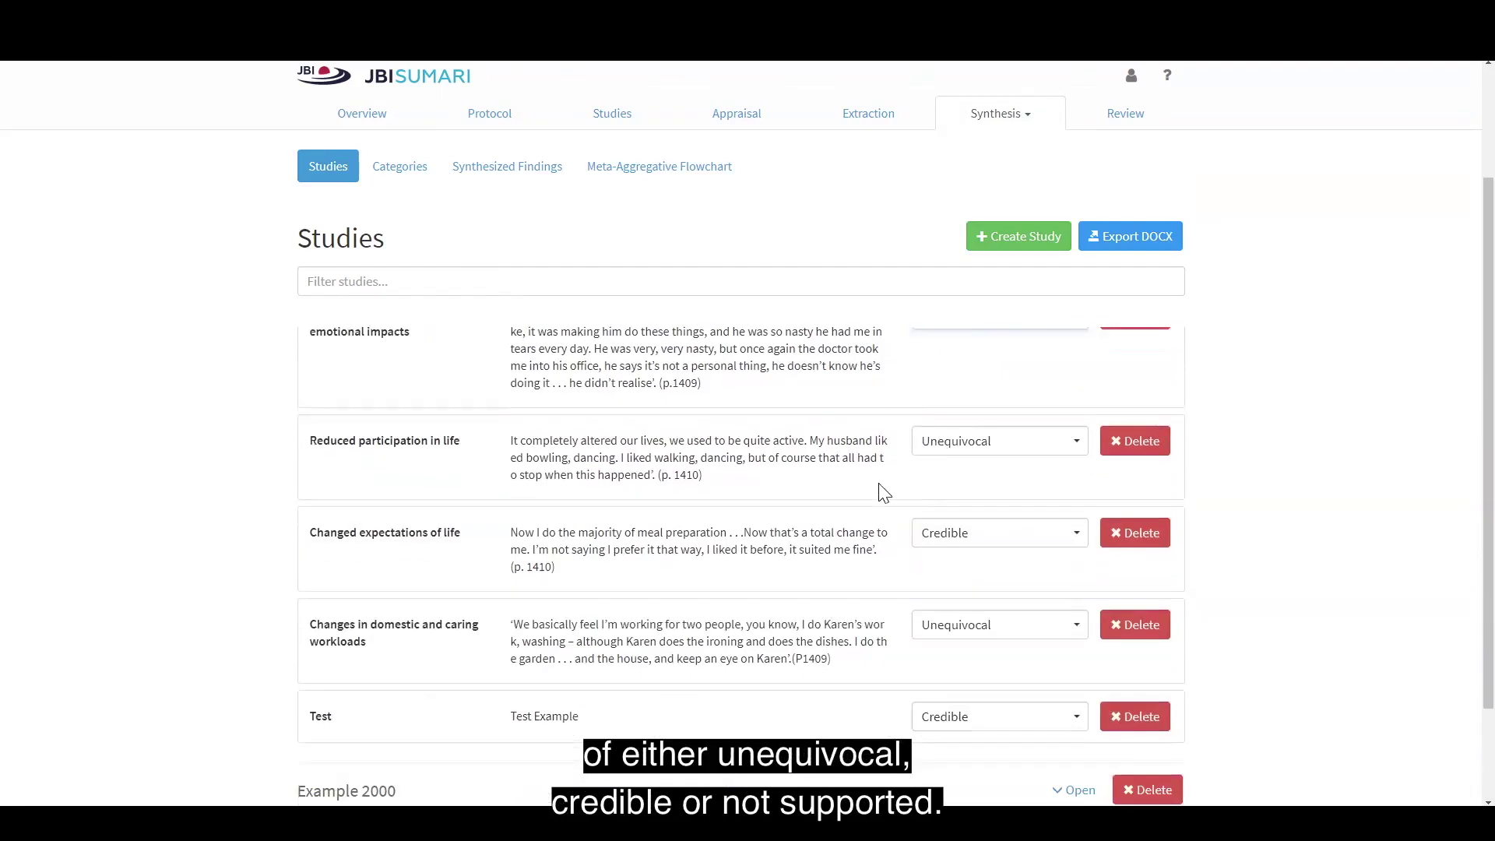
scroll(834, 436, down, 2)
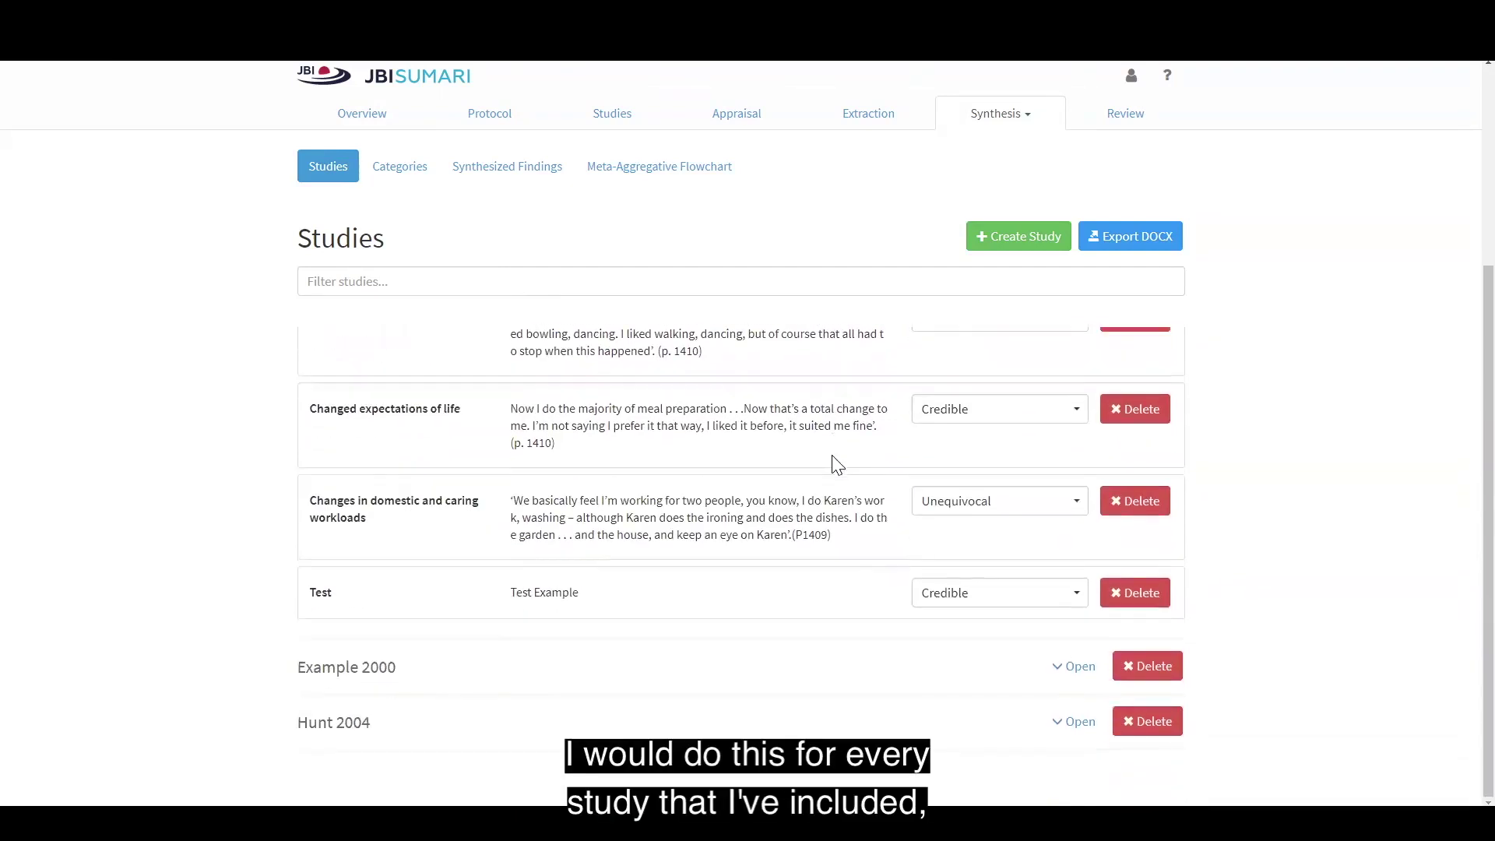
click(1073, 719)
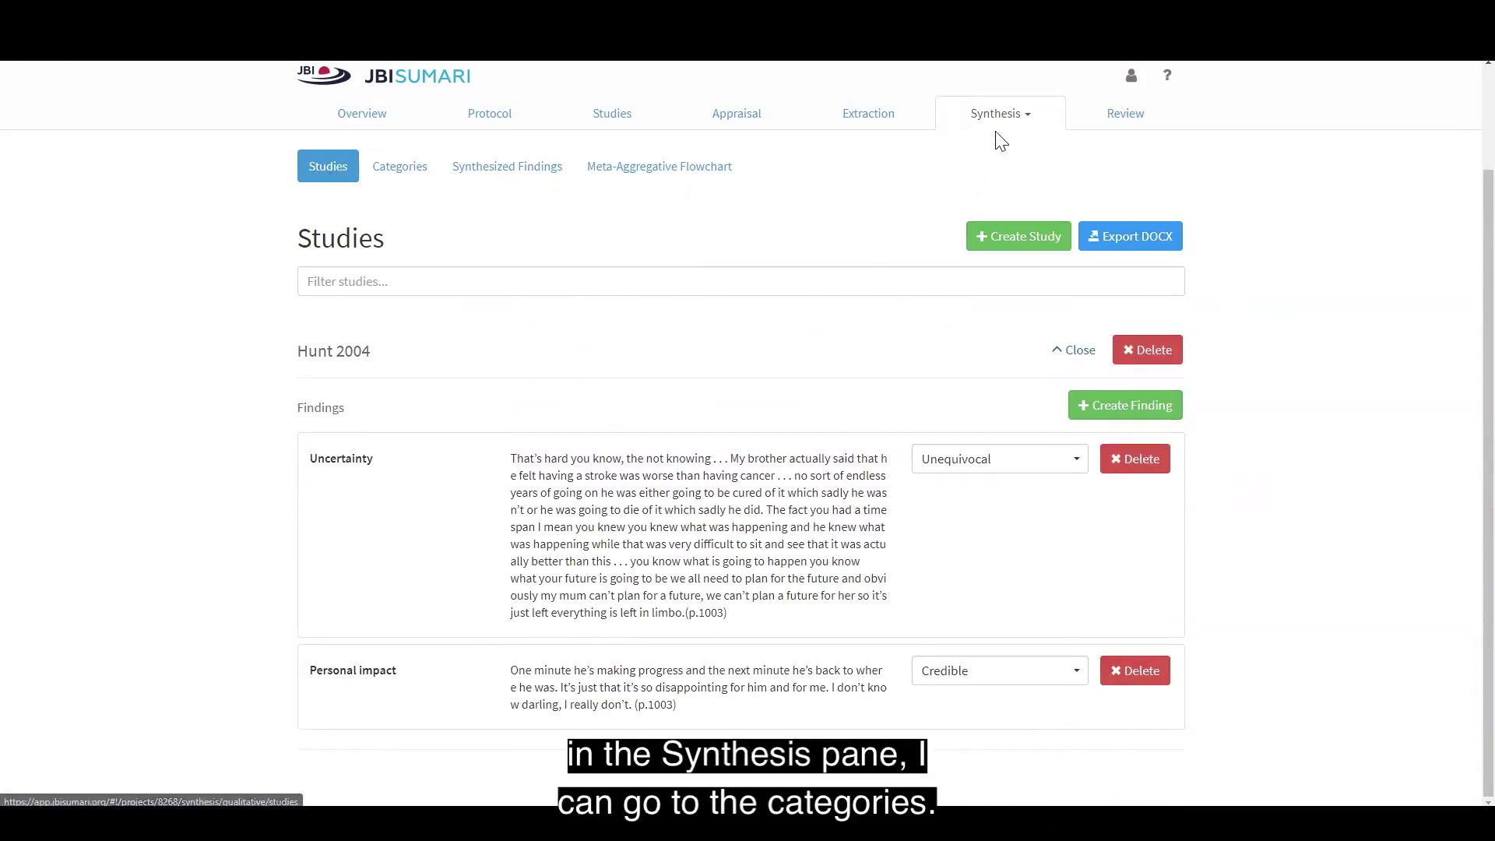
Show the Categories page listing findings beside the existing categories
click(403, 178)
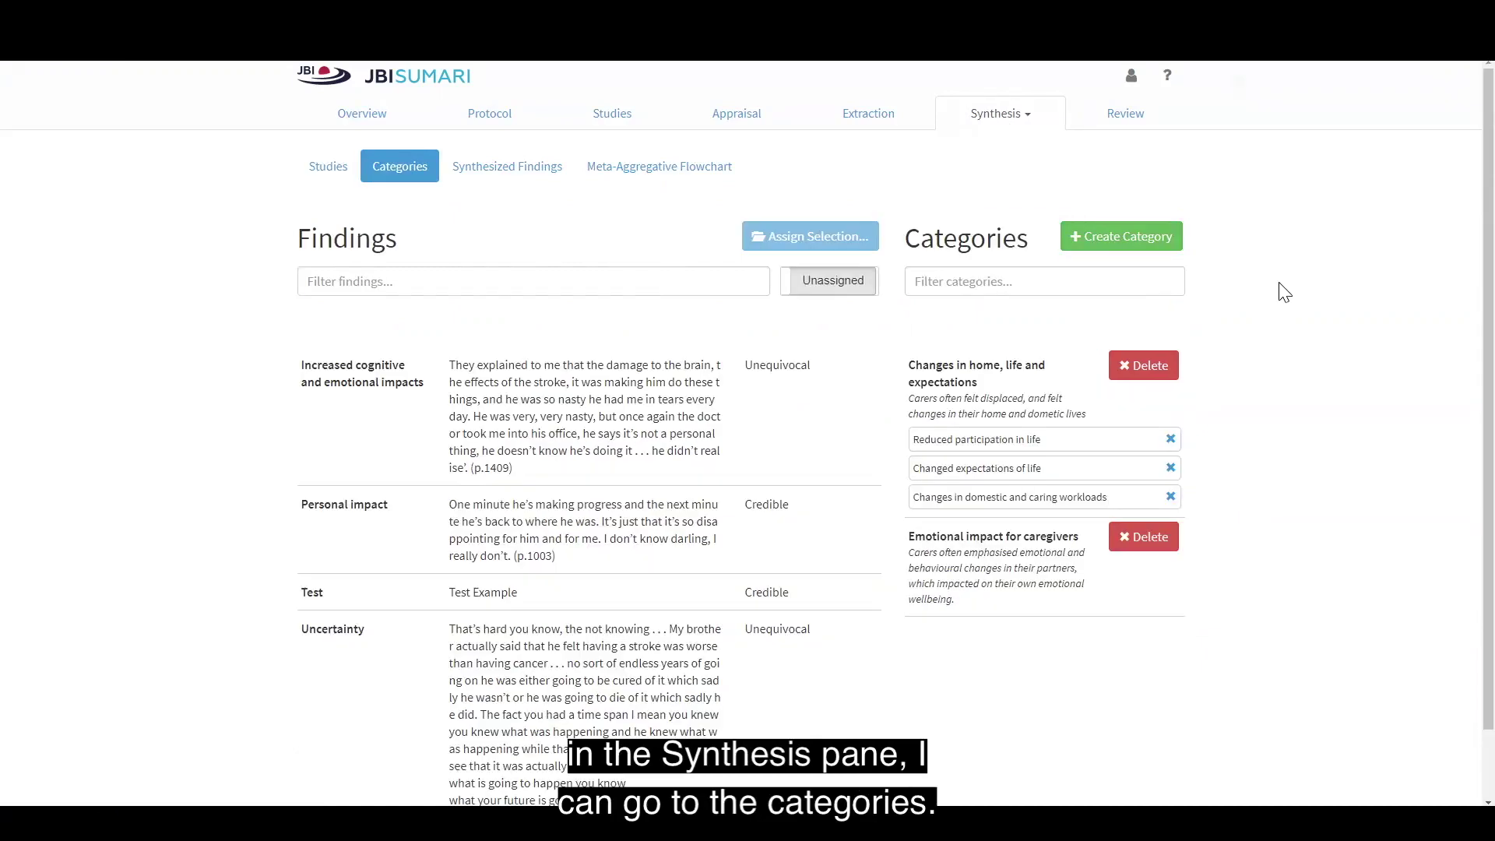
Add a category titled 'Title' with the summary 'Description'
click(1107, 248)
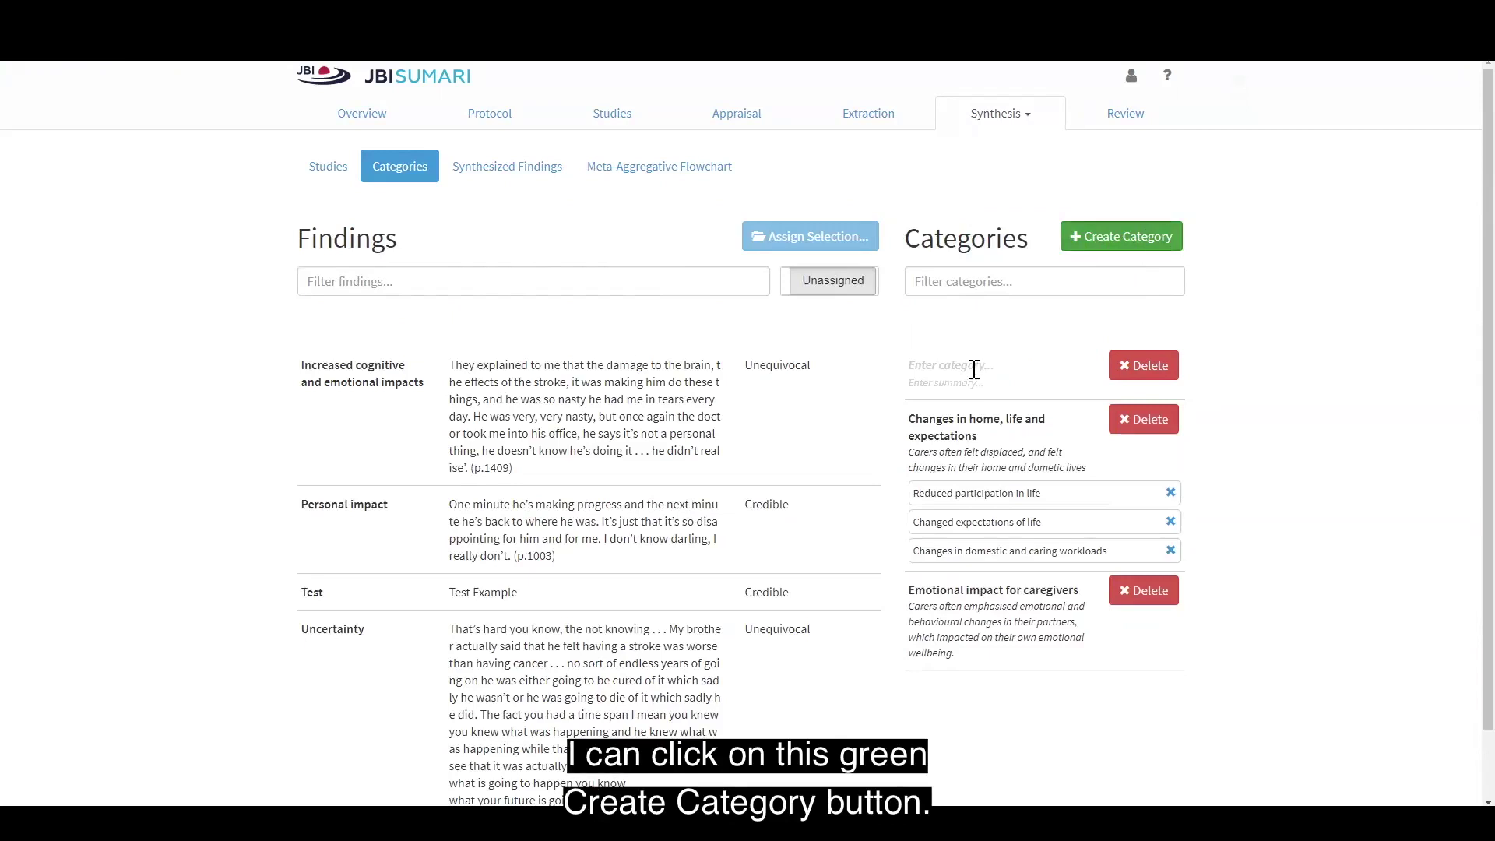
click(970, 368)
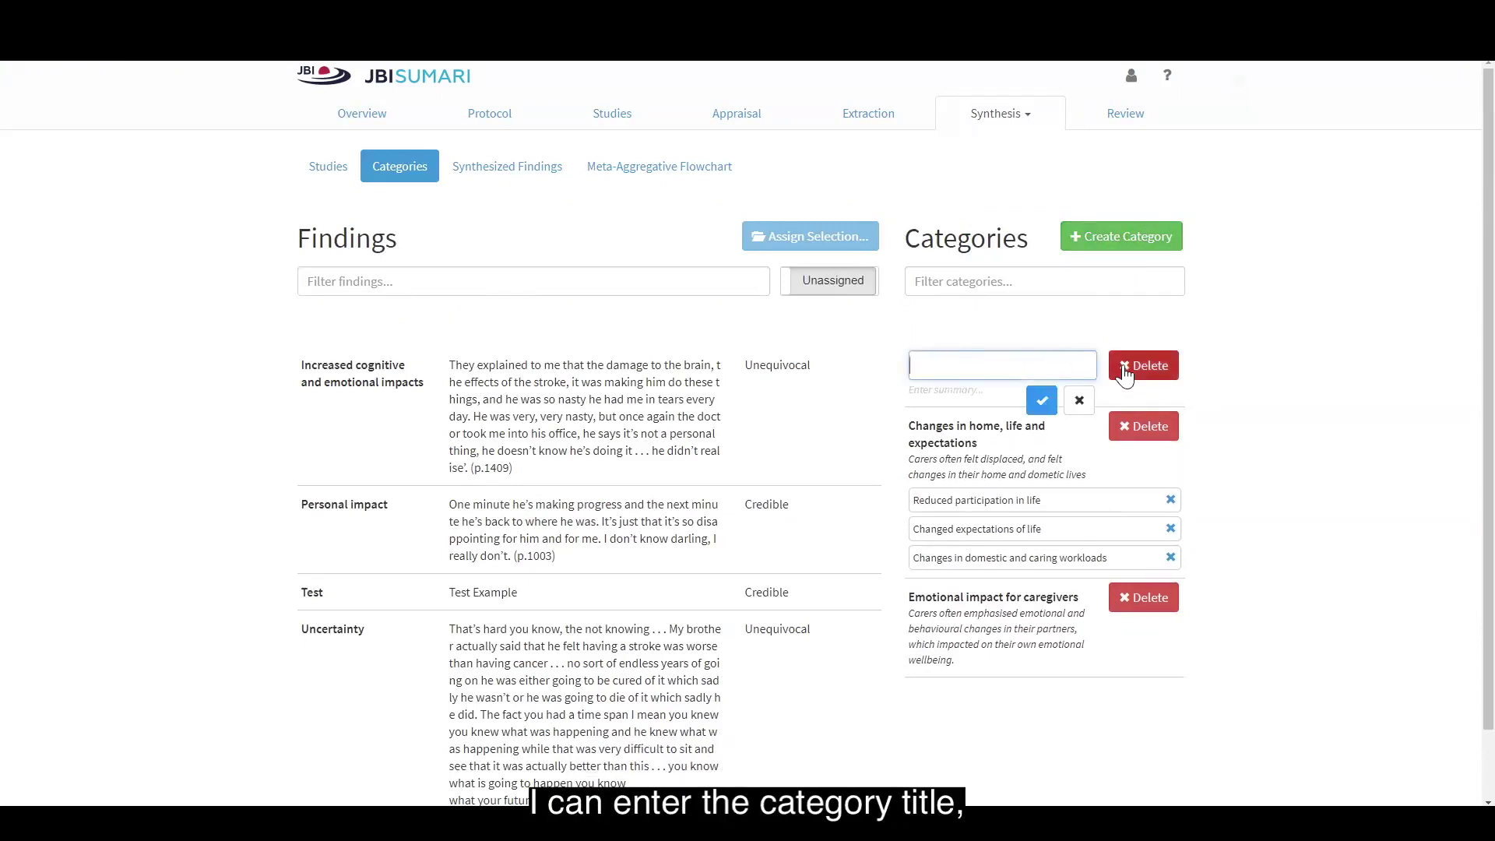
text(Title)
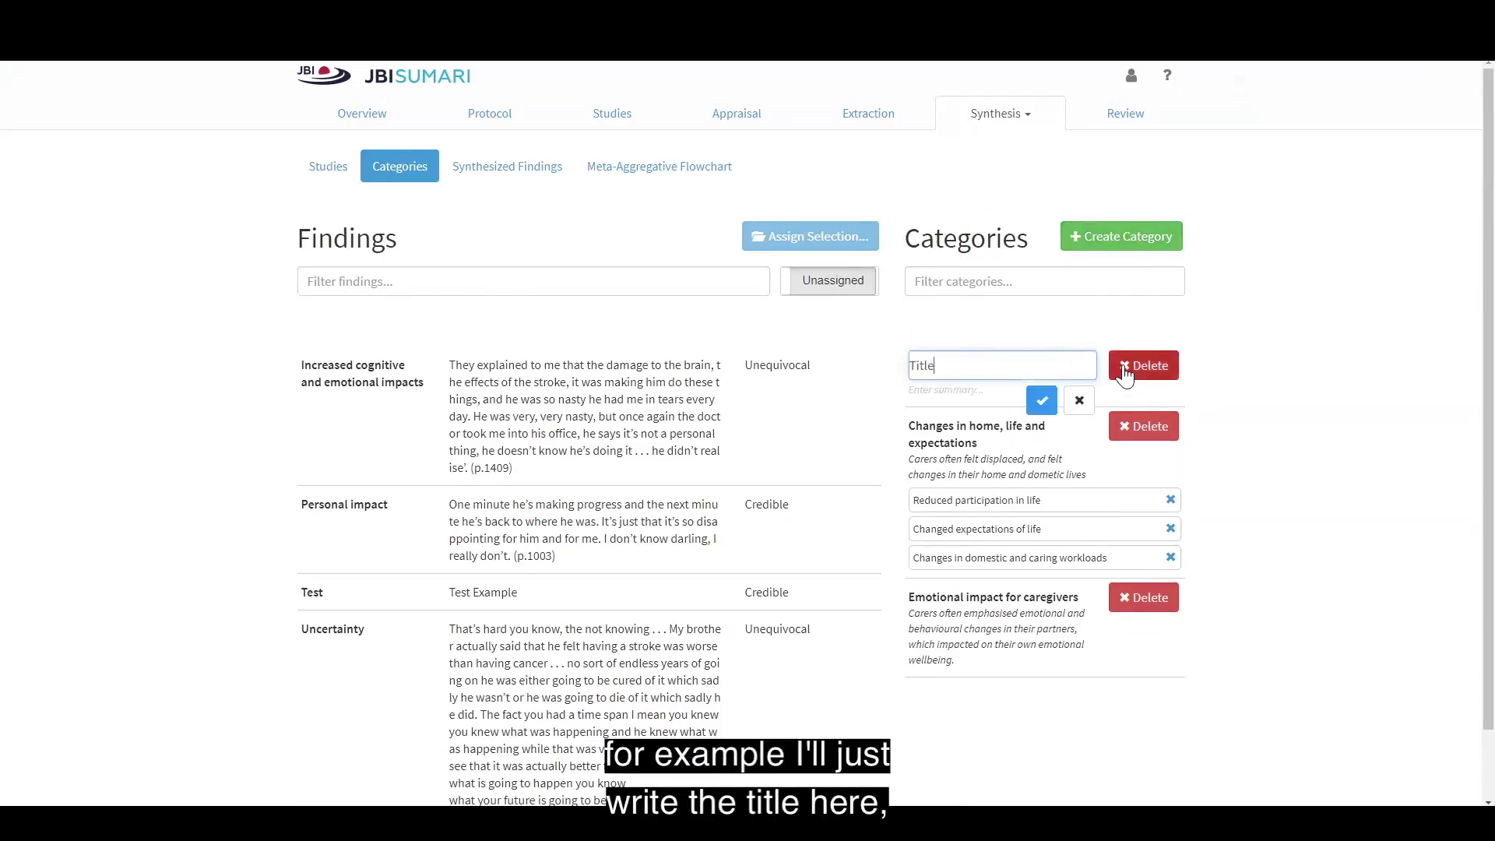
click(1042, 400)
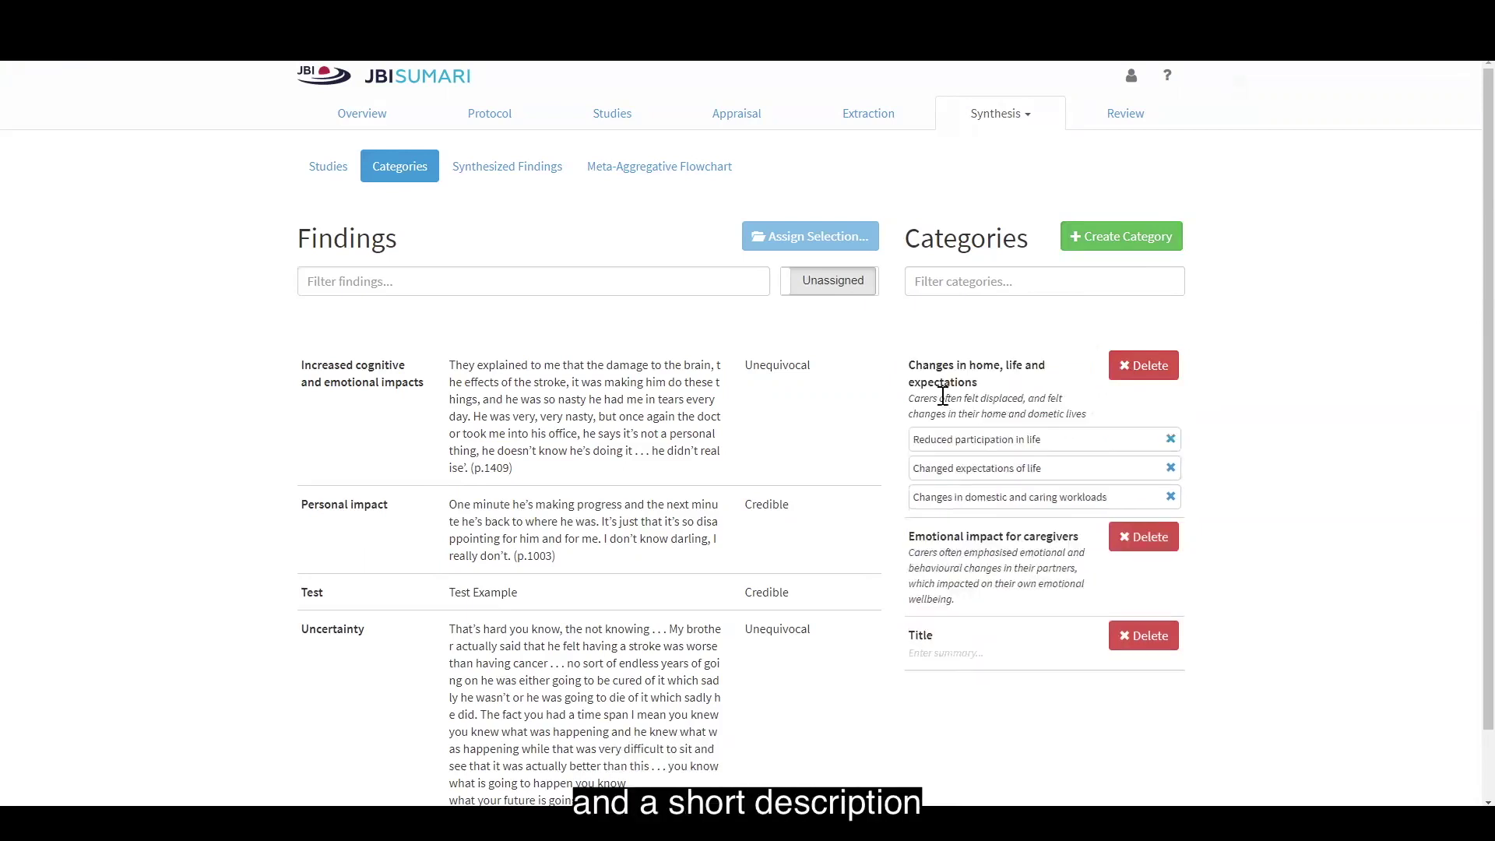
click(930, 654)
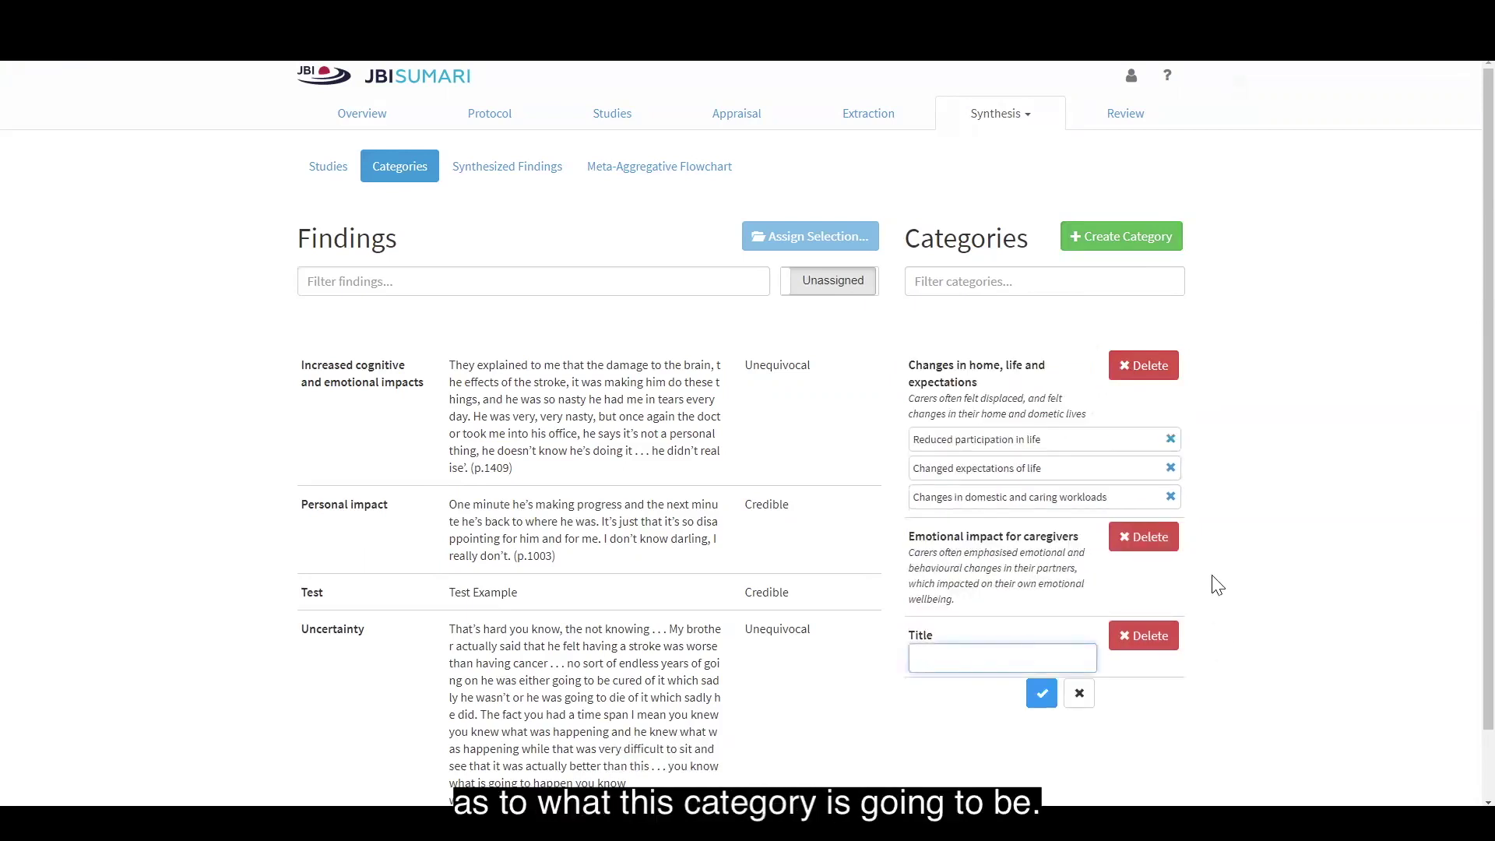
text(Description)
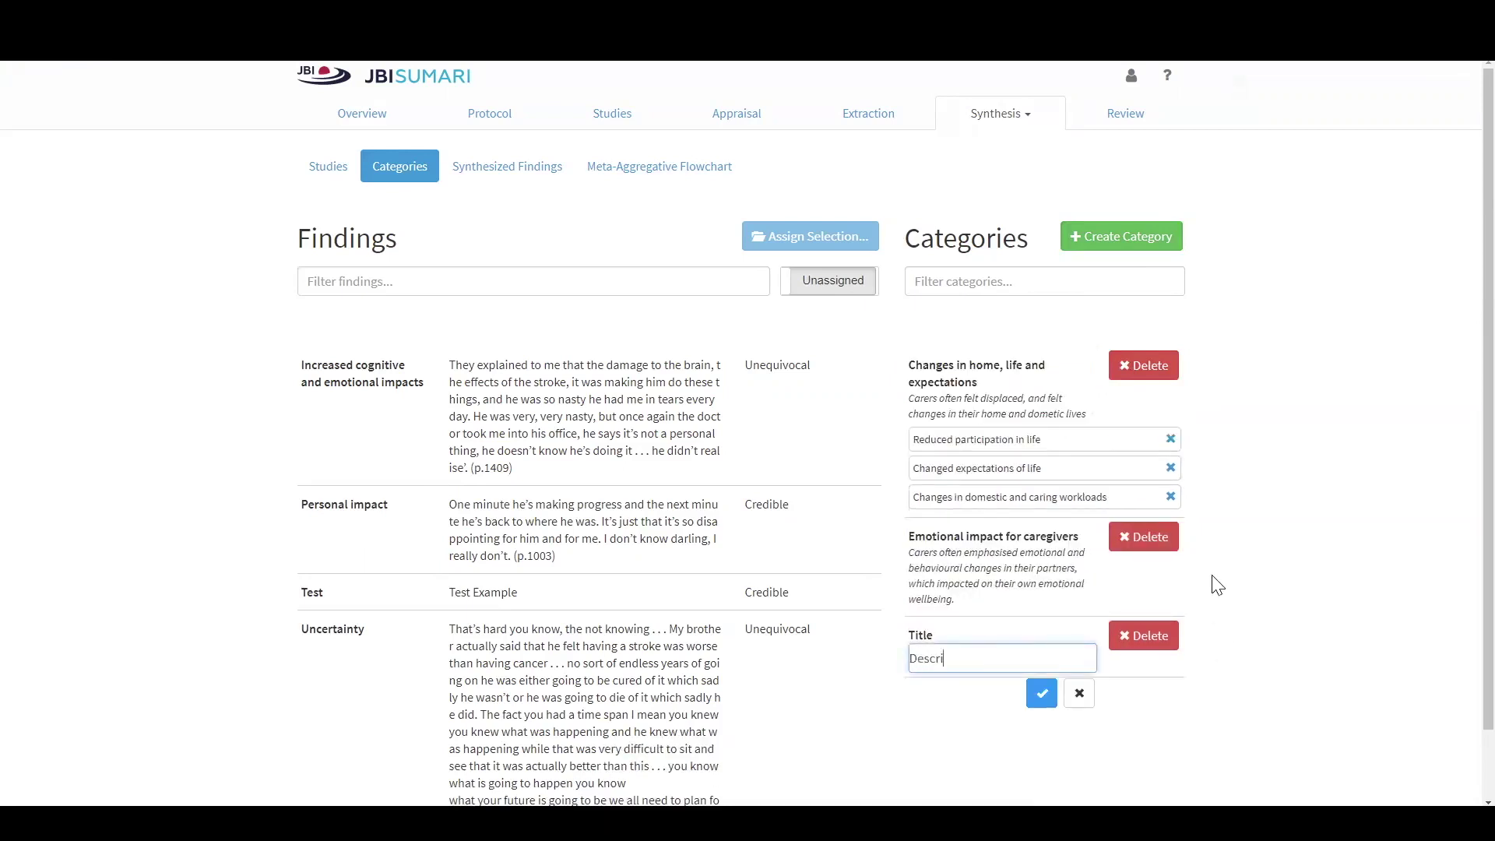
click(1042, 693)
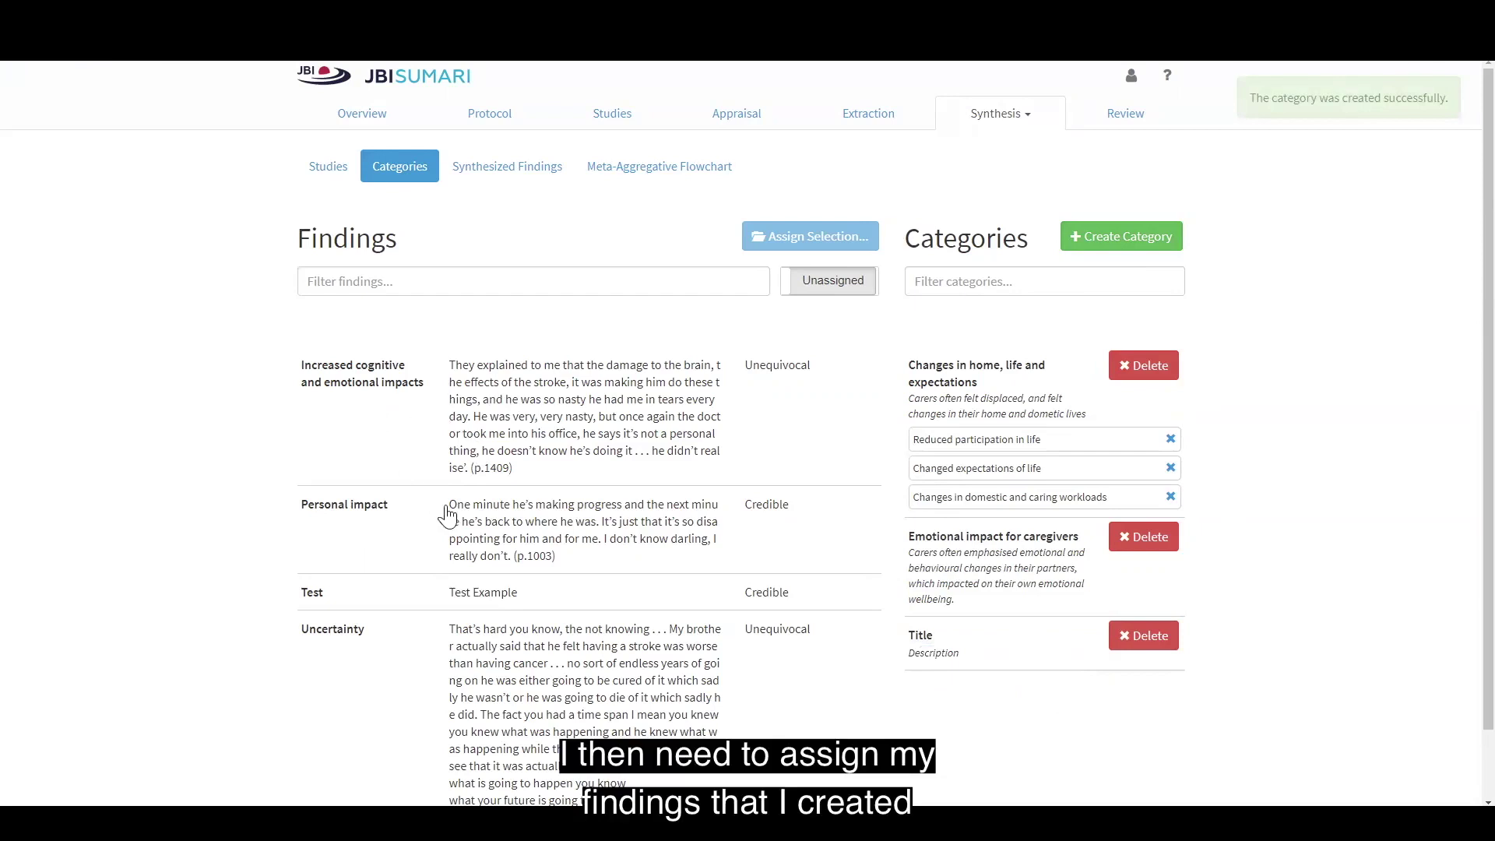
scroll(478, 551, down, 1)
scroll(479, 551, up, 1)
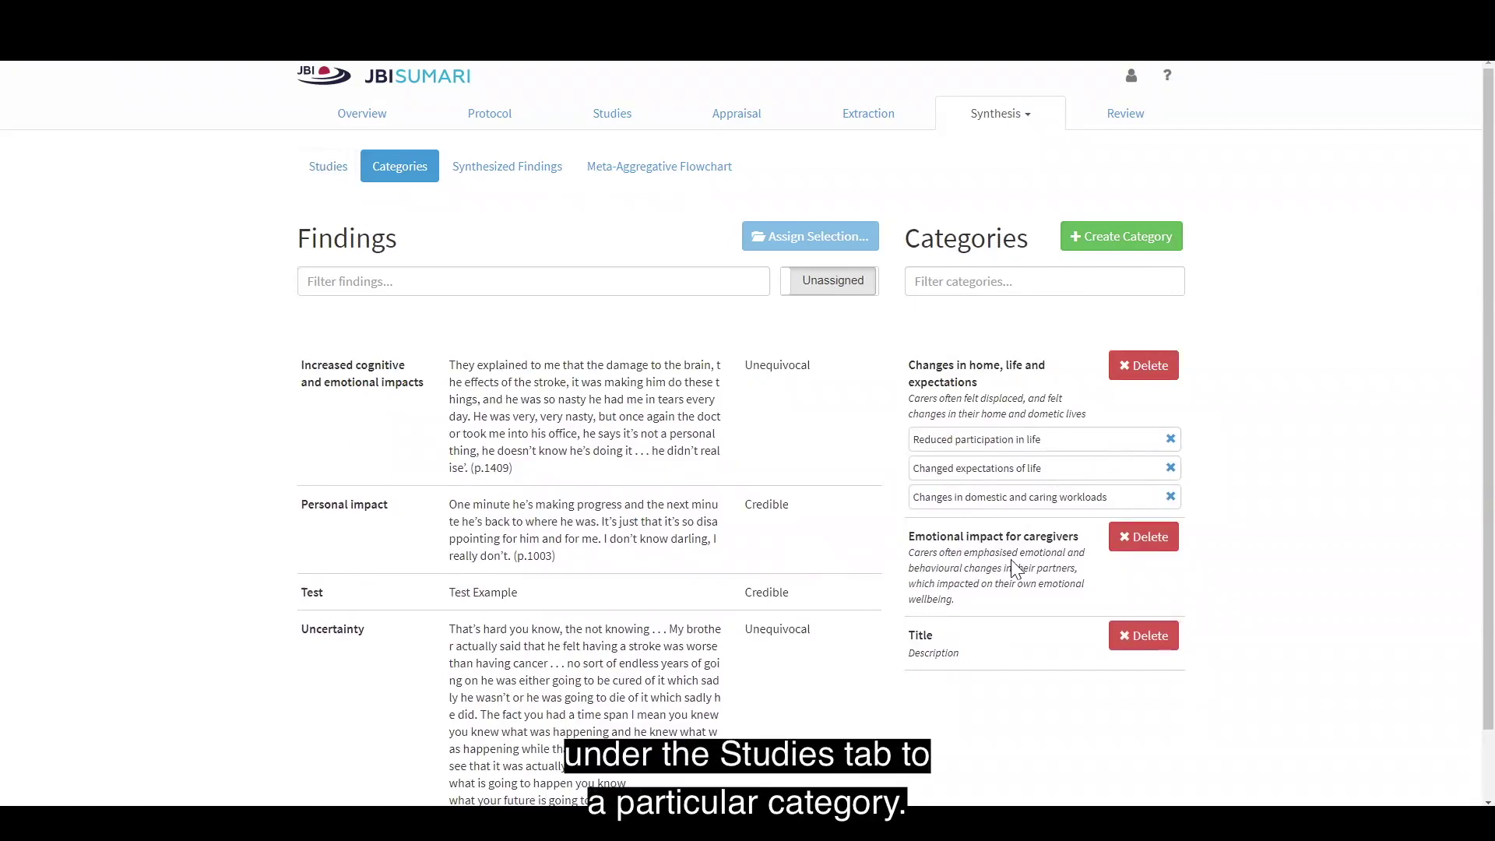
Assign Increased cognitive and emotional impacts, Personal impact and Uncertainty to Emotional impact for caregivers
click(478, 388)
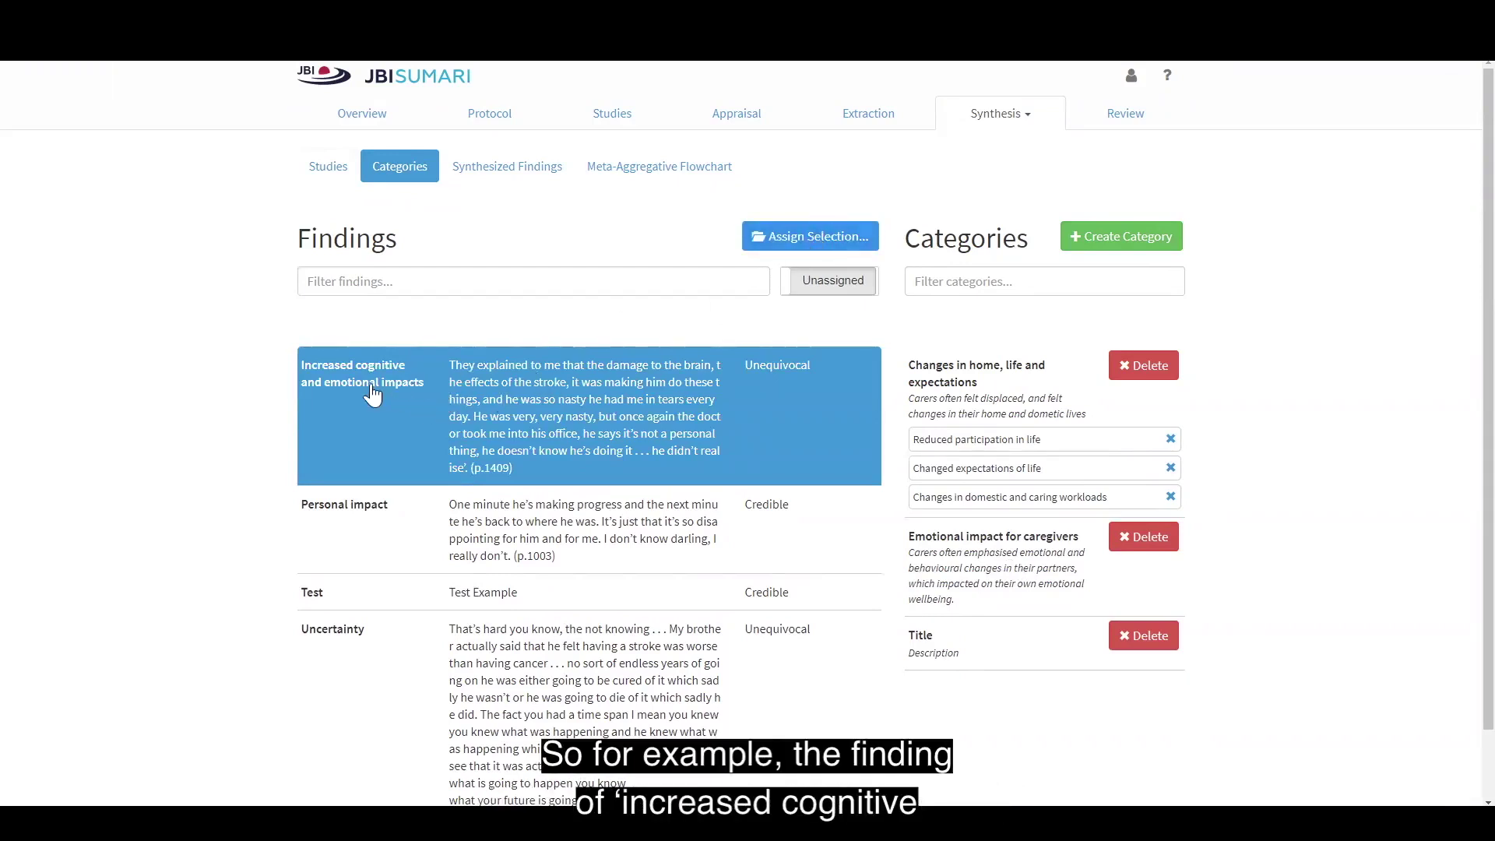
click(826, 244)
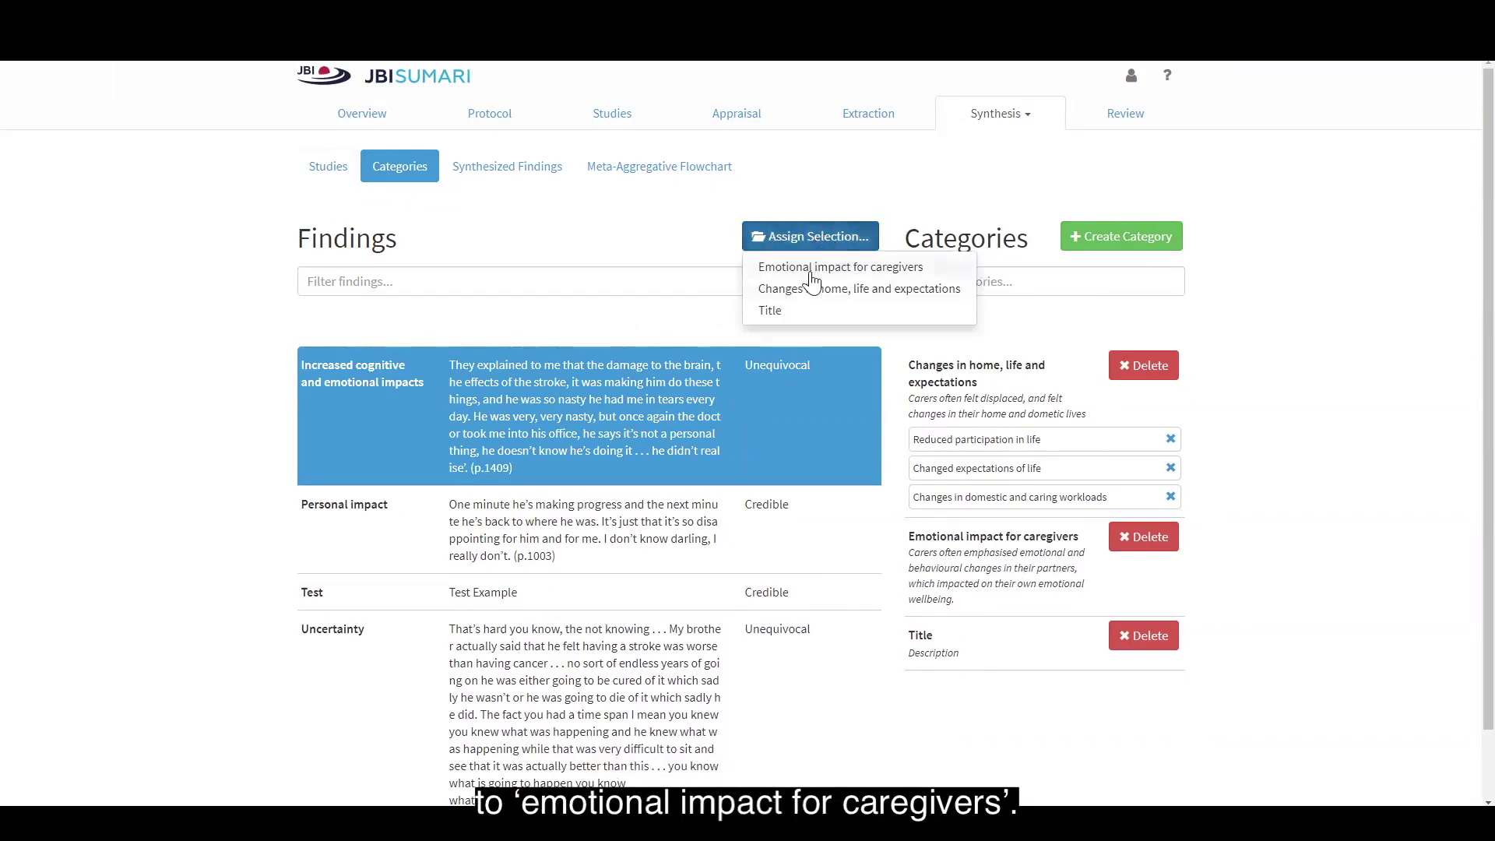
click(810, 271)
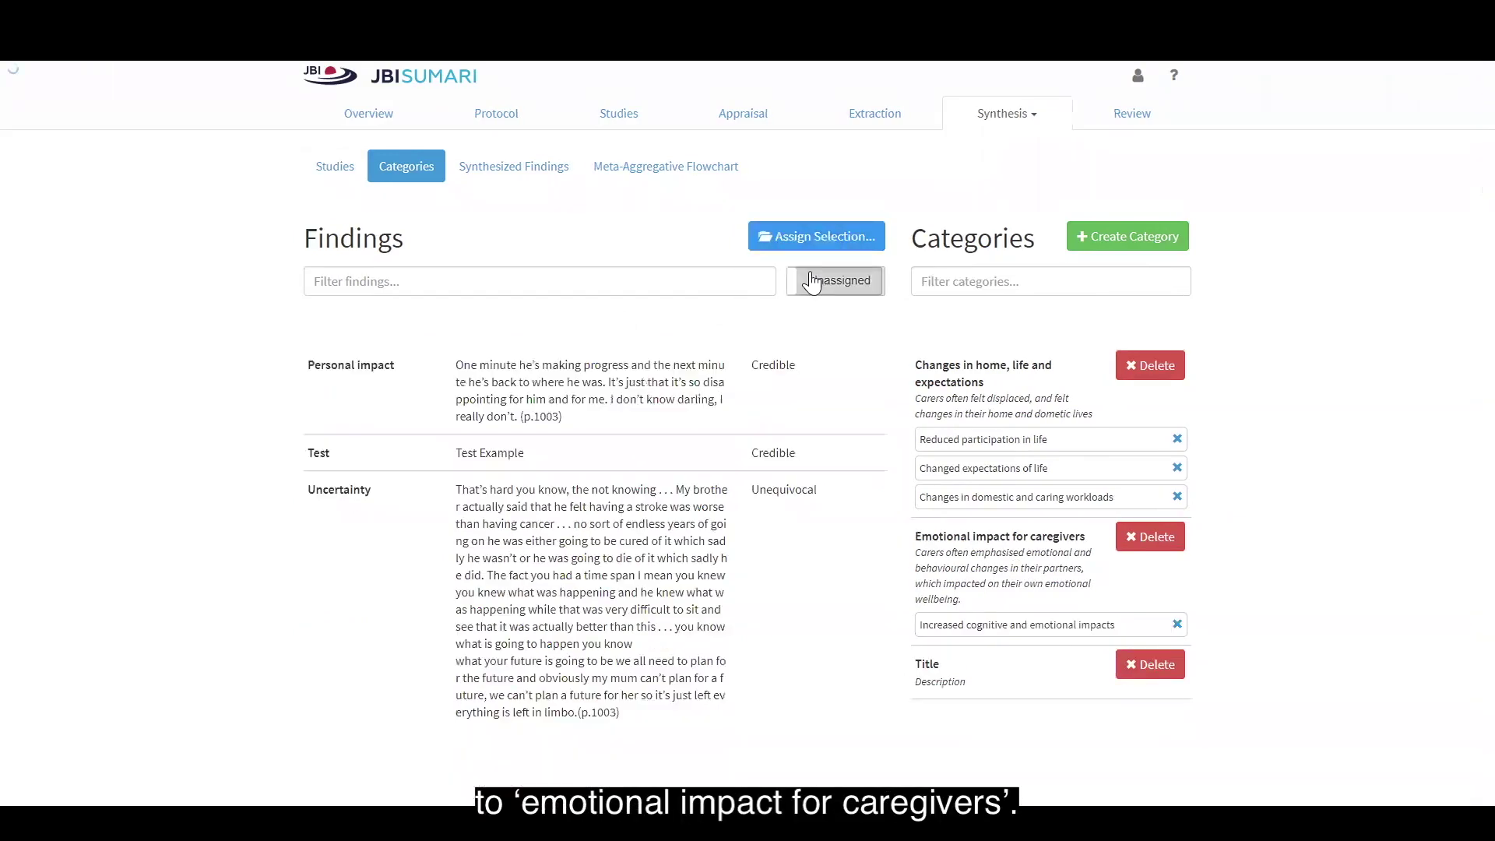
click(334, 388)
click(803, 245)
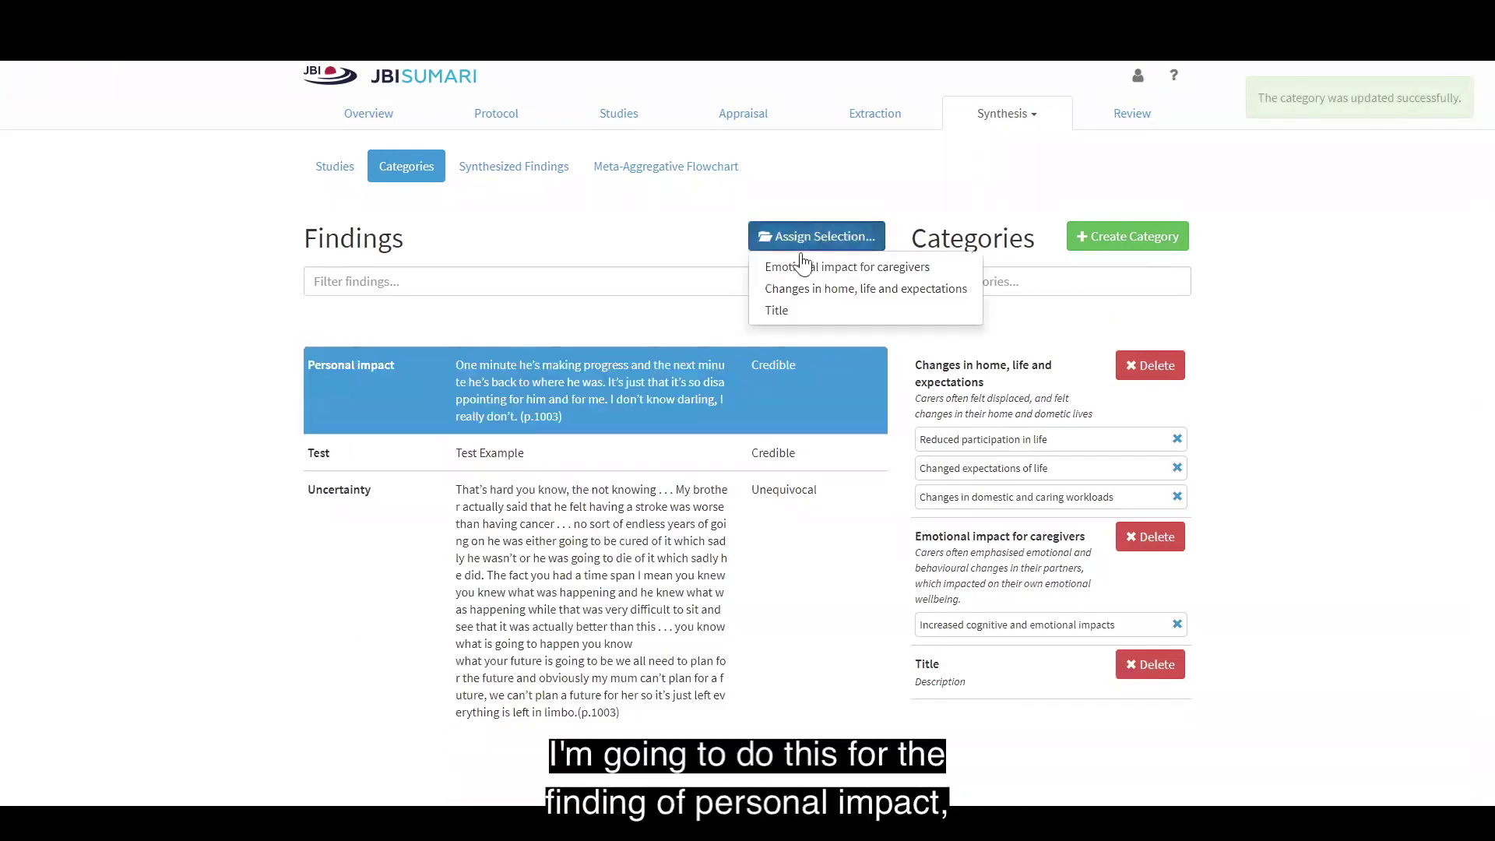
click(808, 272)
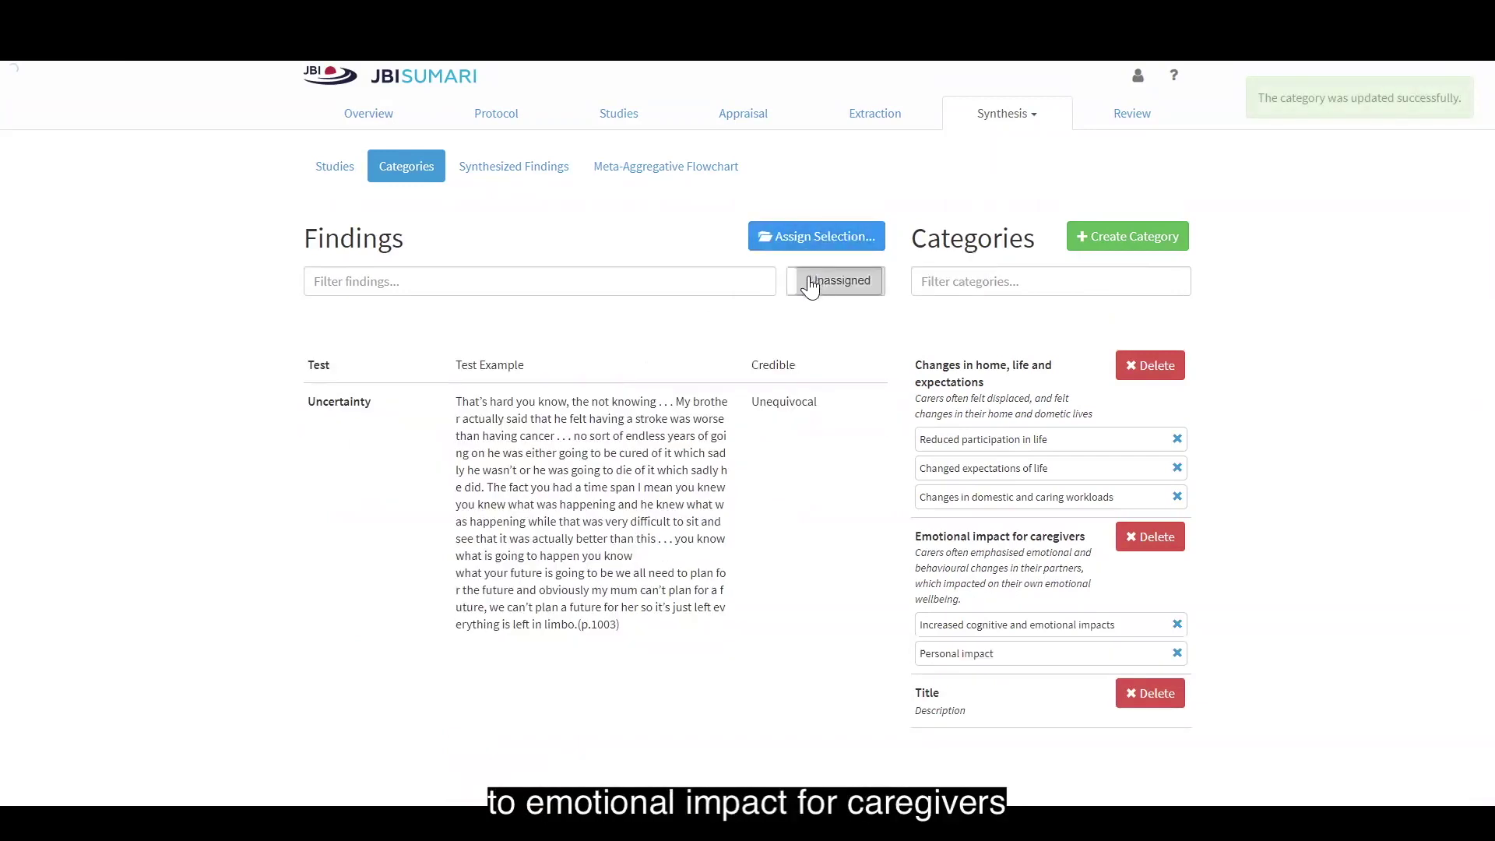
click(355, 467)
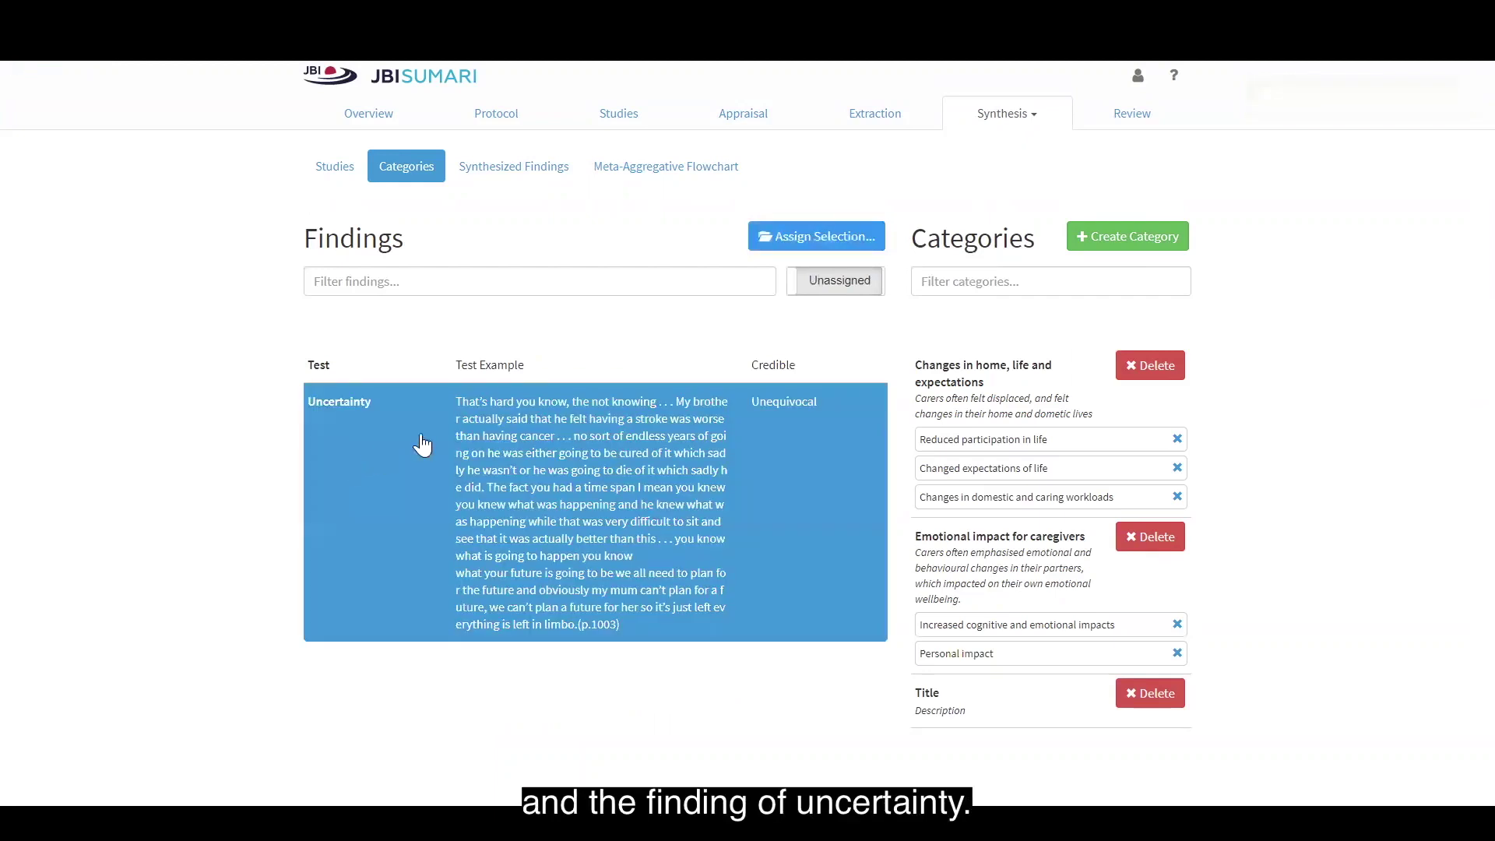
click(812, 252)
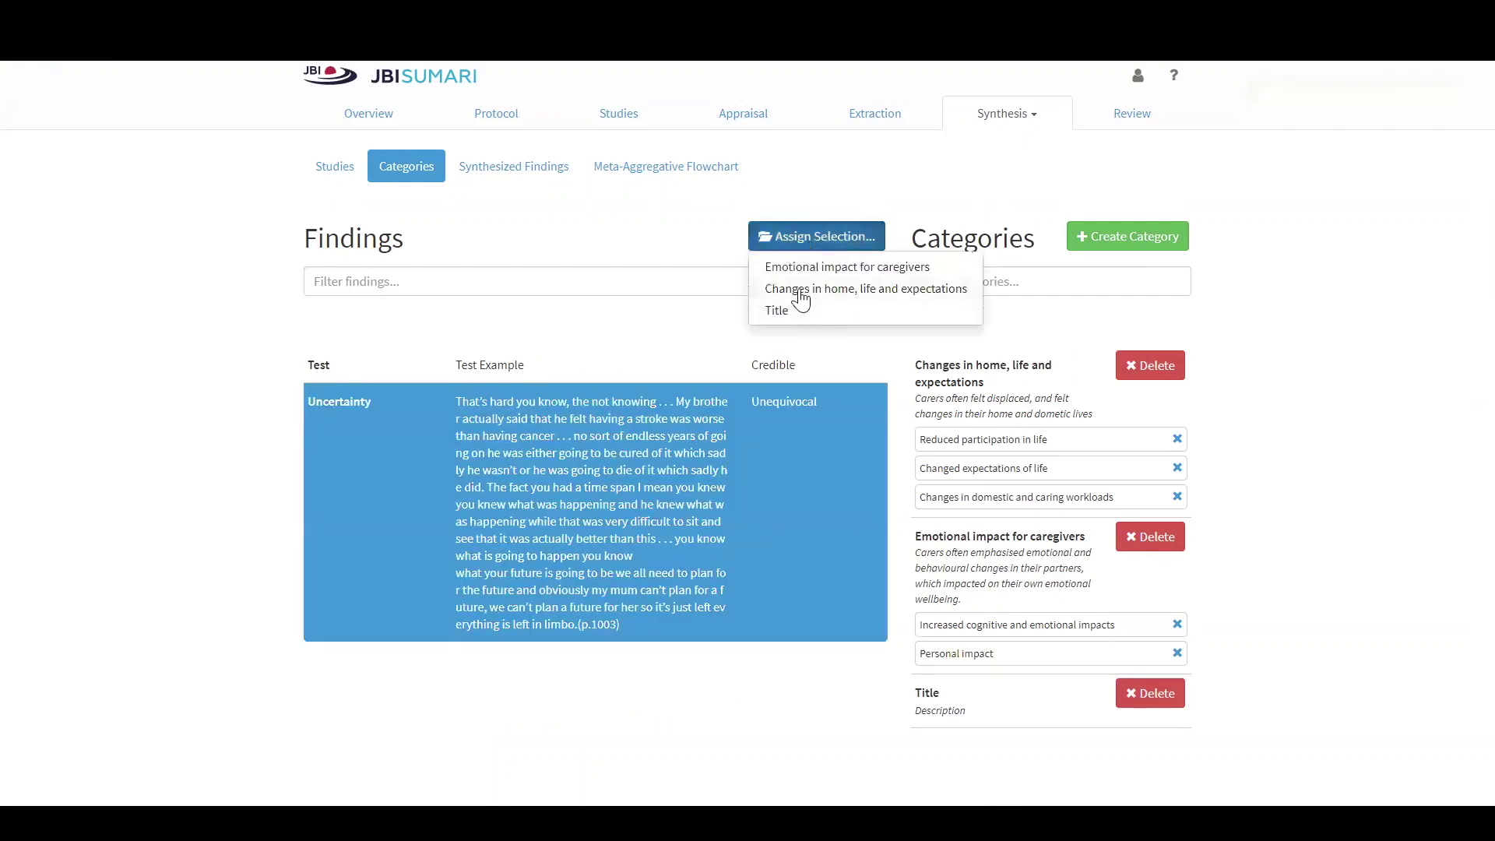
click(798, 269)
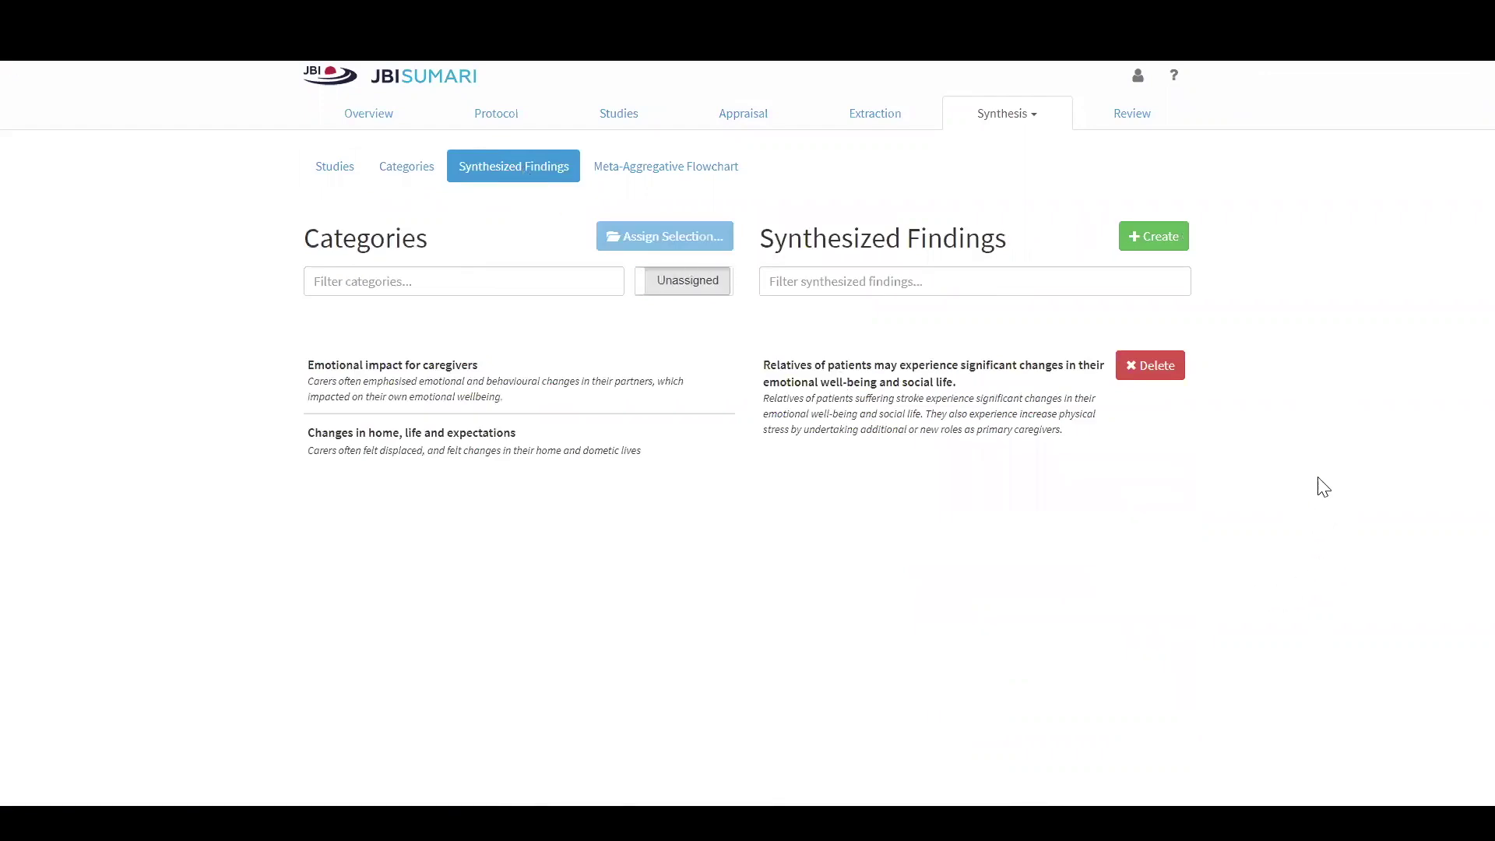
Create a synthesized finding with title 'title' and description 'description'
click(1170, 248)
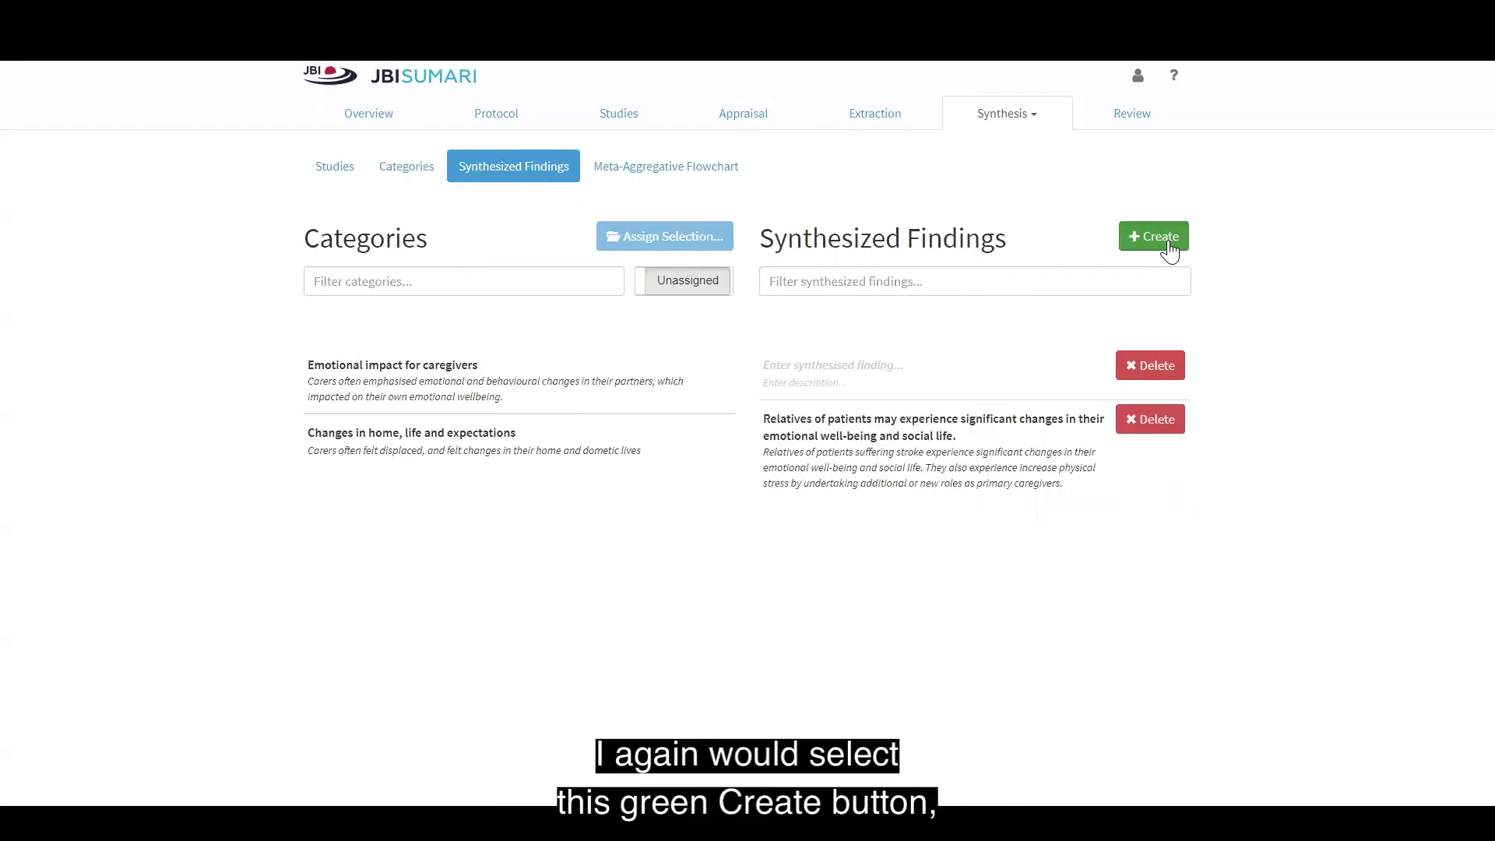
click(876, 362)
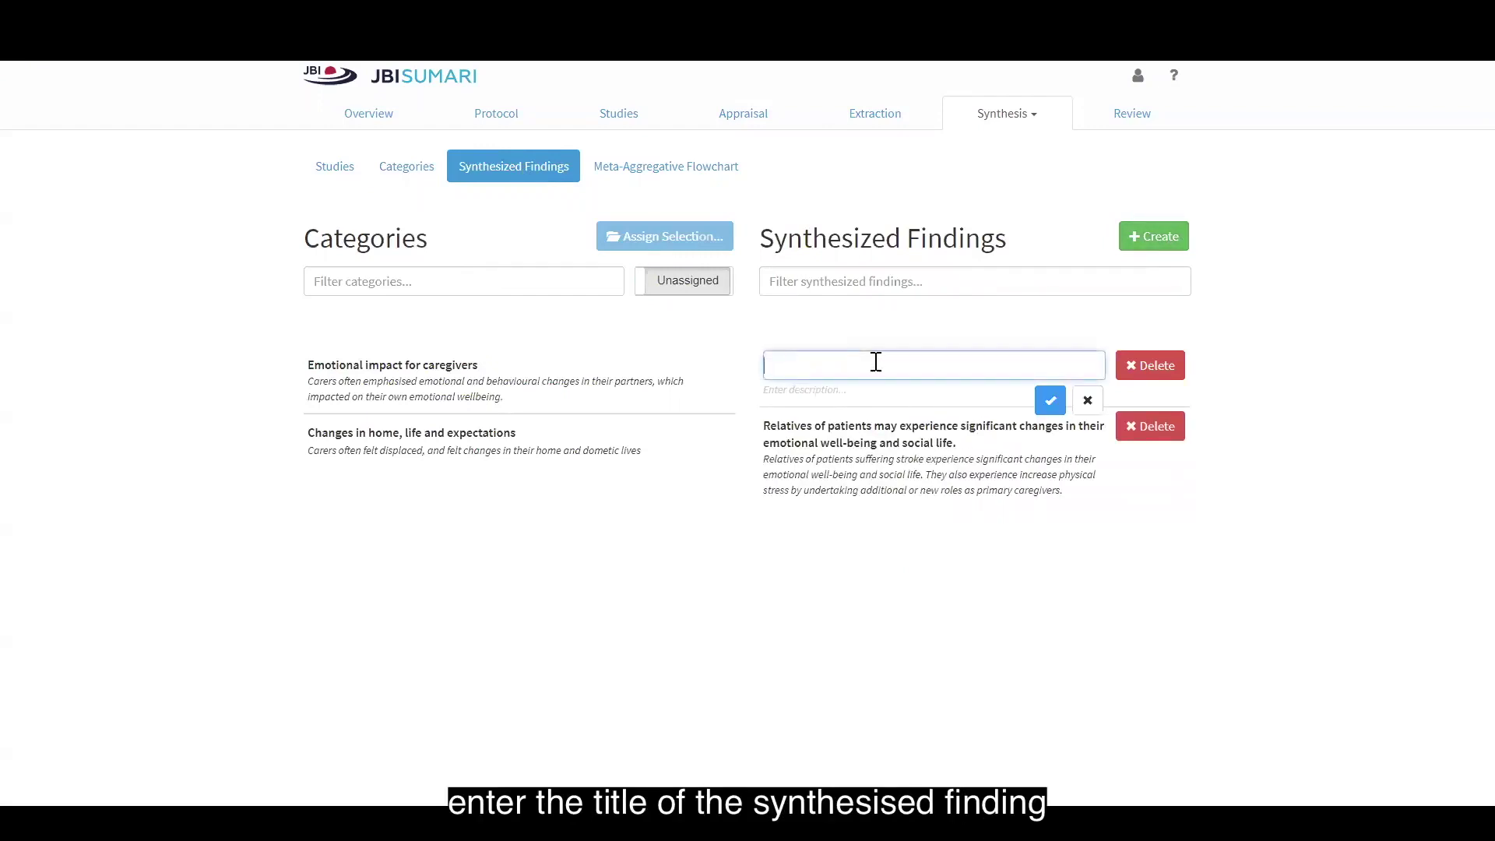
click(1051, 404)
click(817, 384)
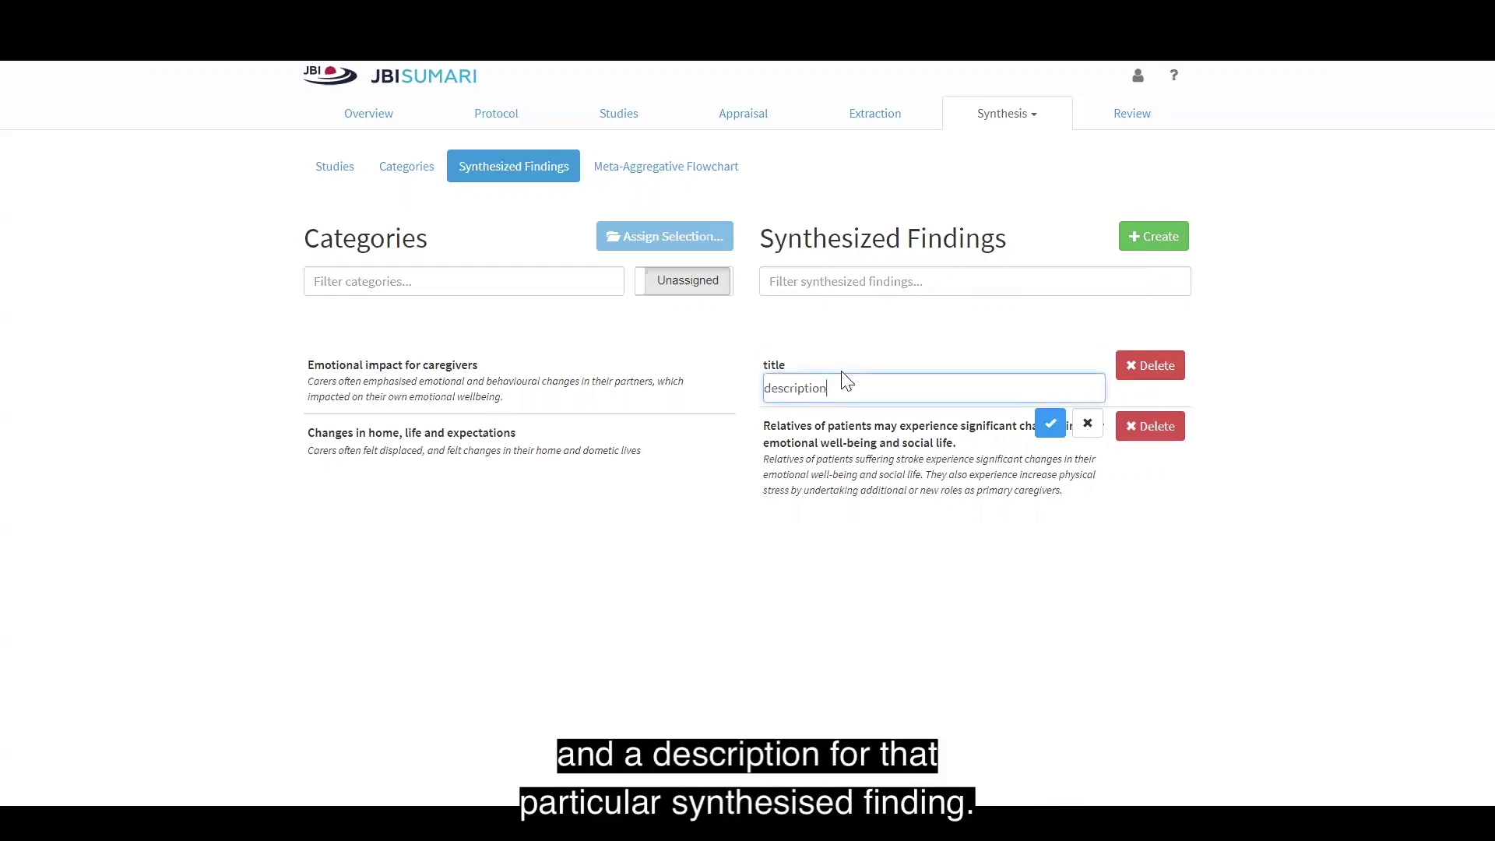
click(1050, 423)
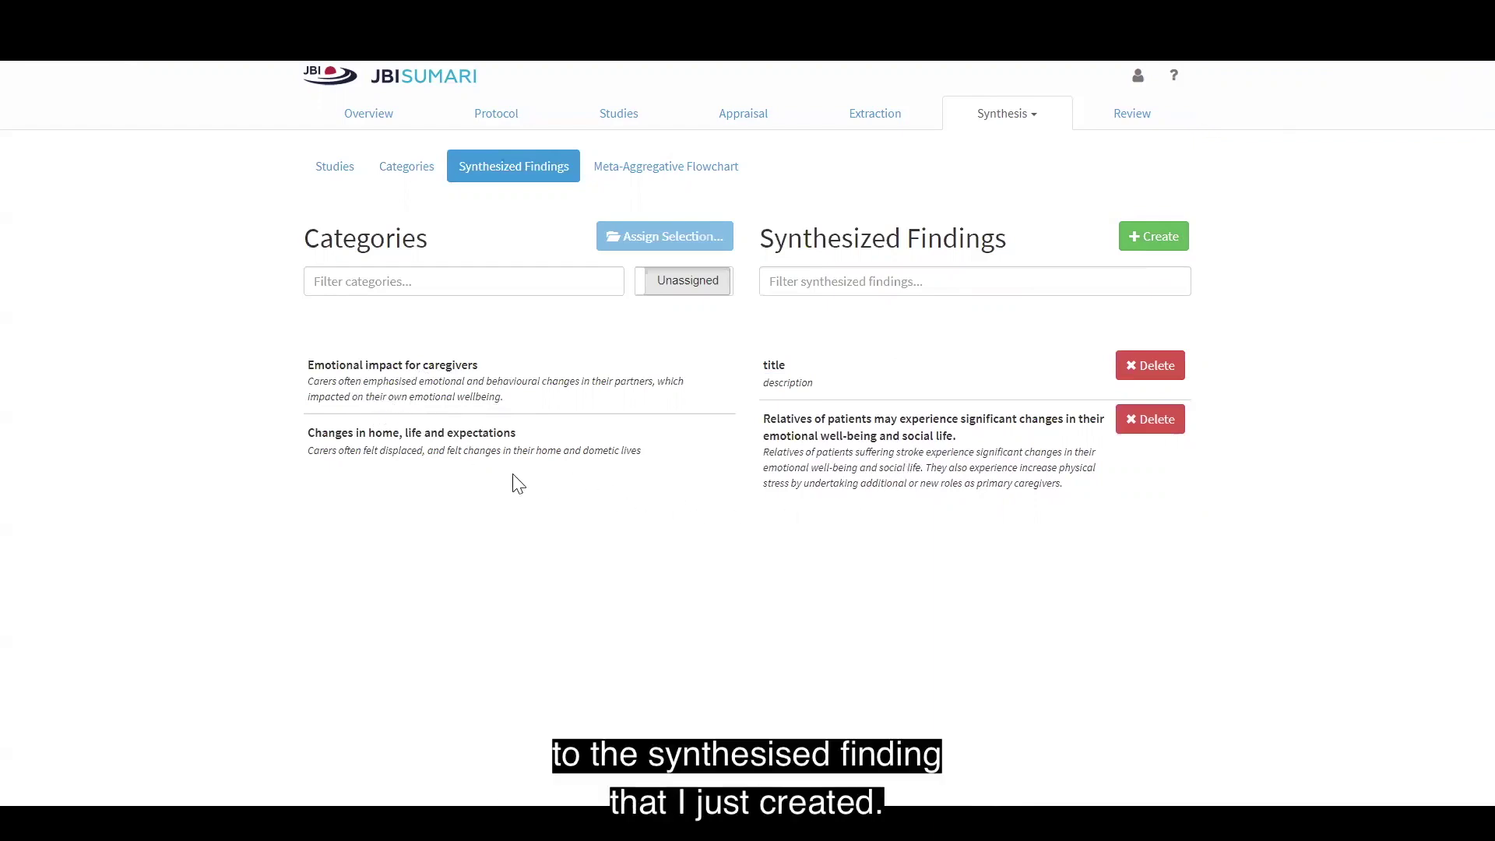
Assign Emotional impact for caregivers and Changes in home, life and expectations to the 'Relatives of patients may experience…' finding
click(530, 393)
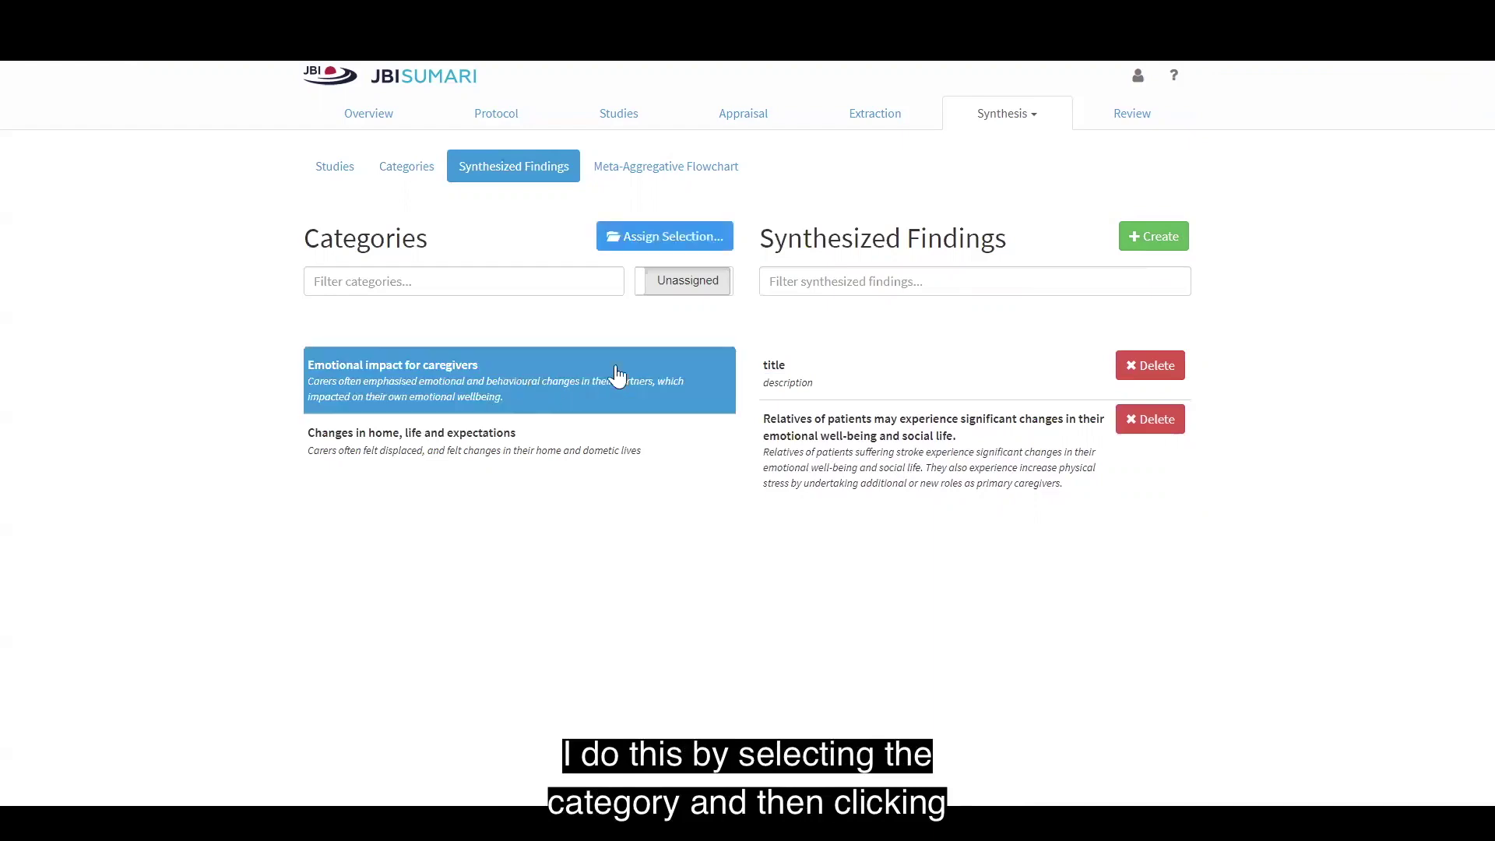
click(668, 237)
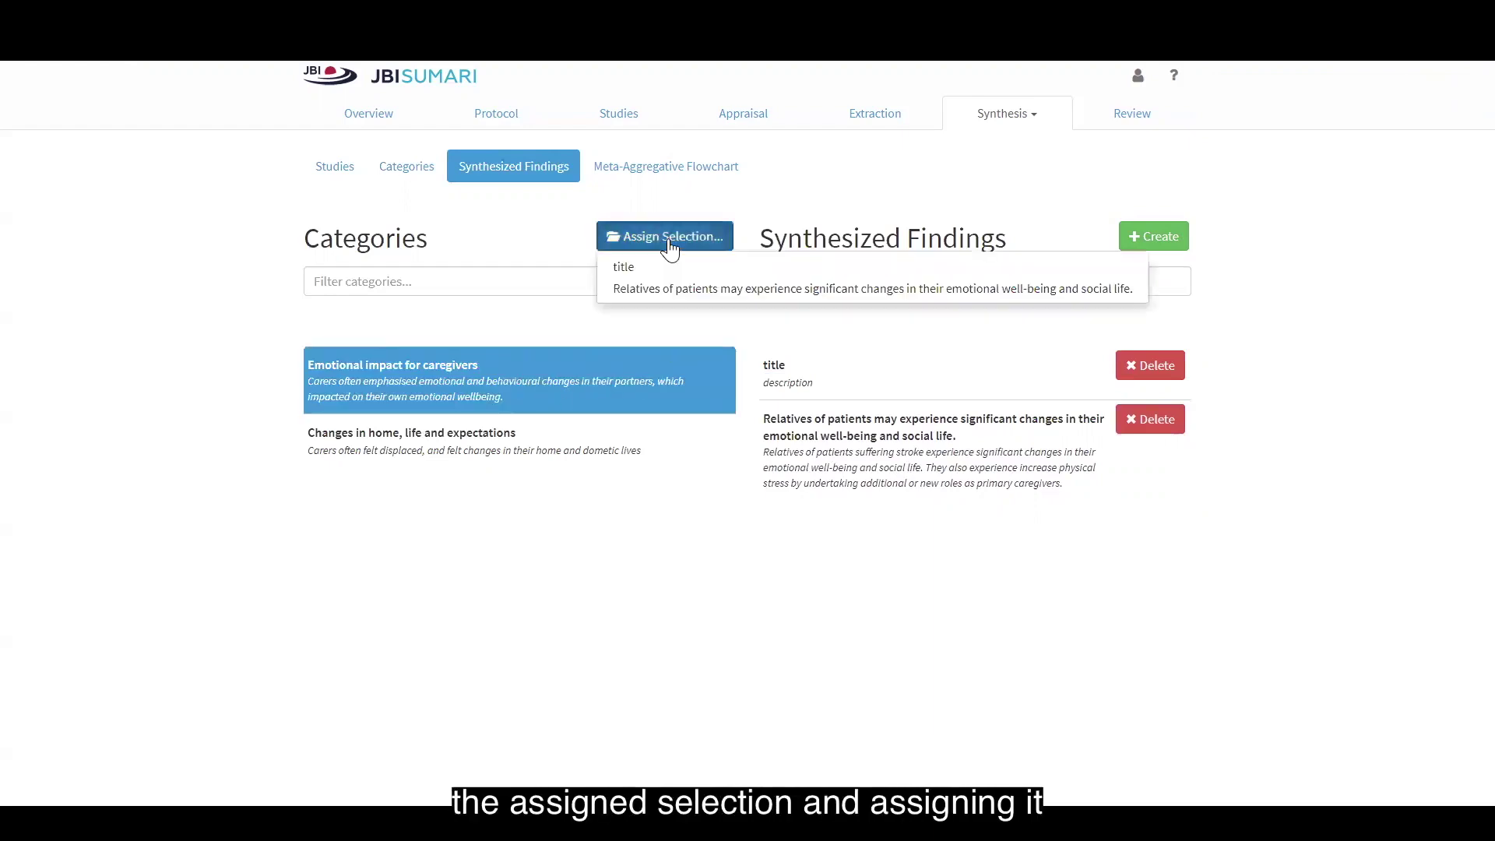
click(667, 290)
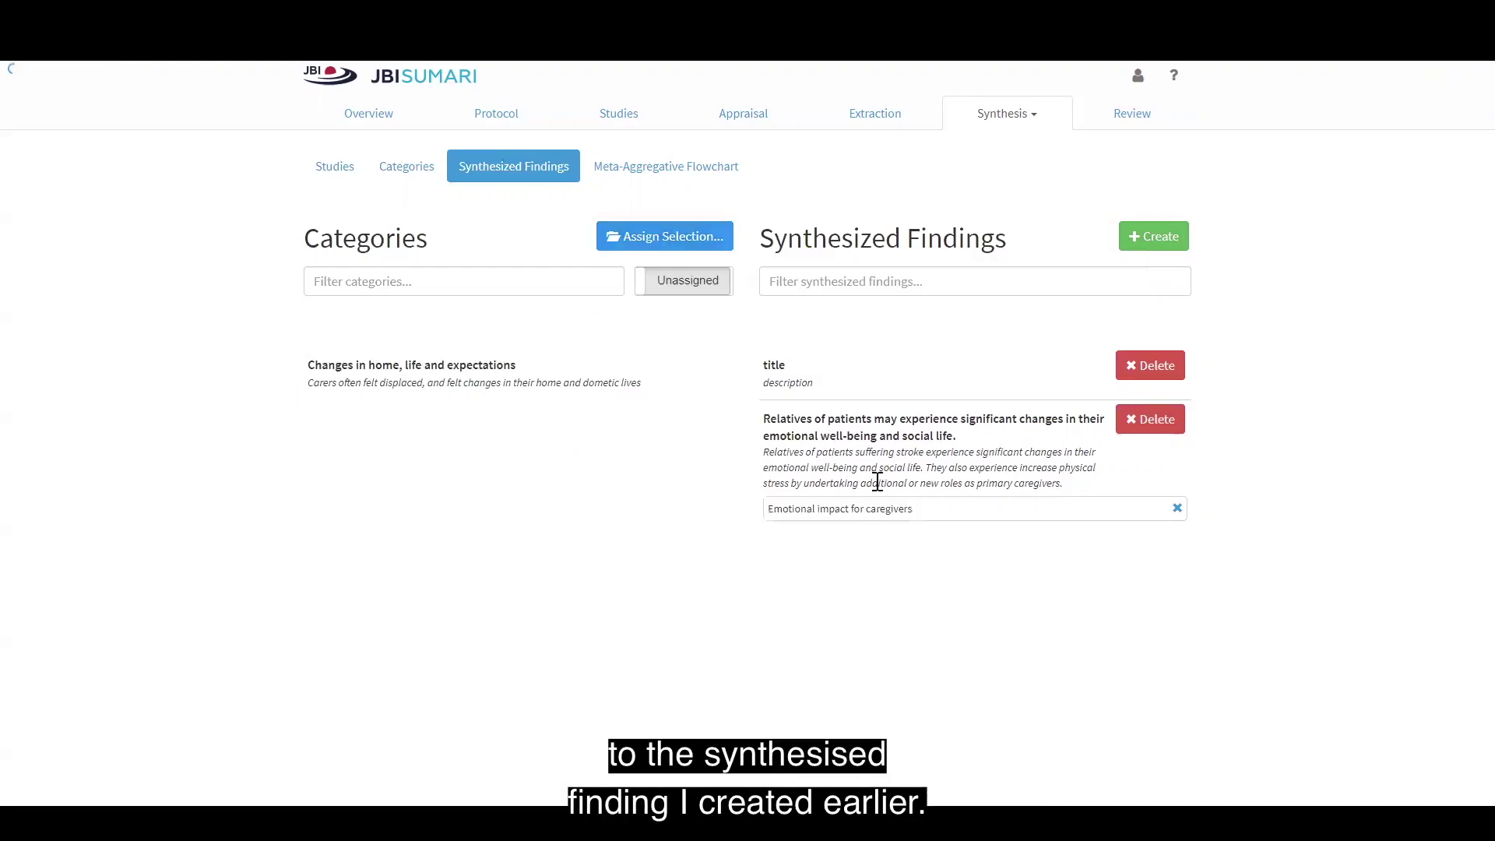
click(475, 382)
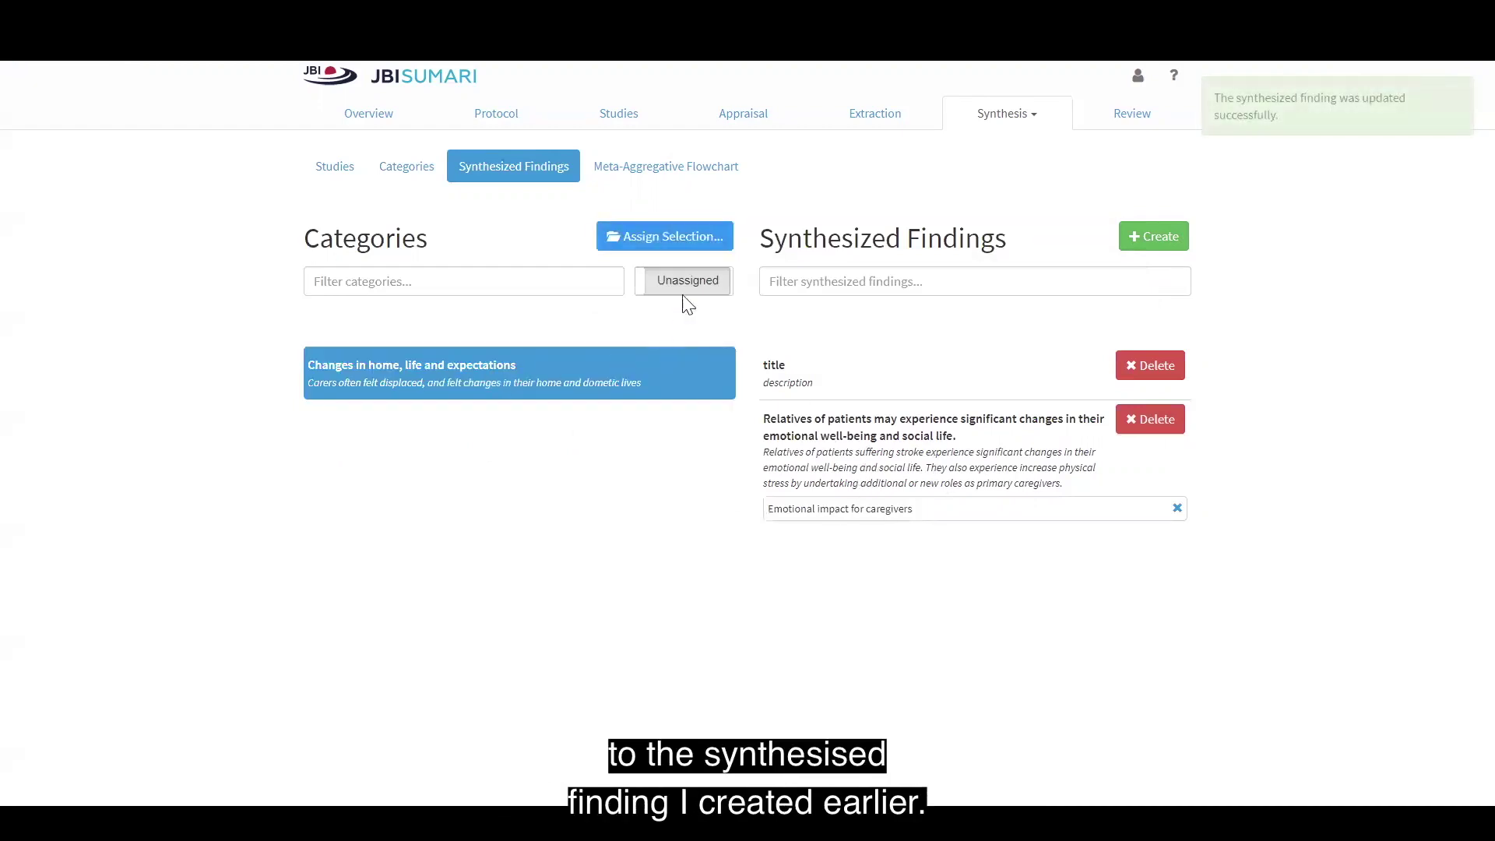
click(679, 245)
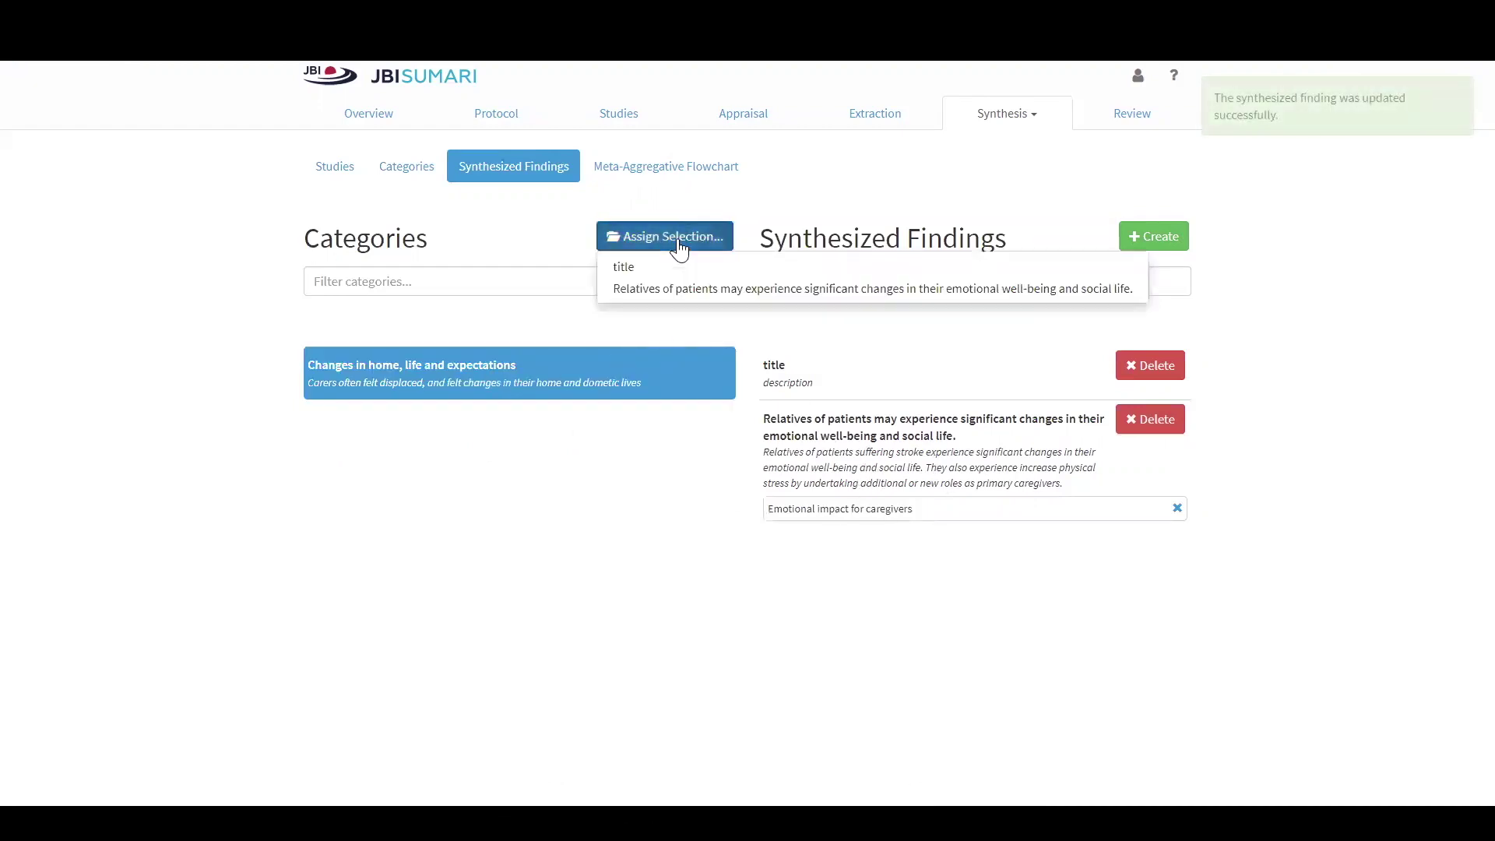
click(708, 292)
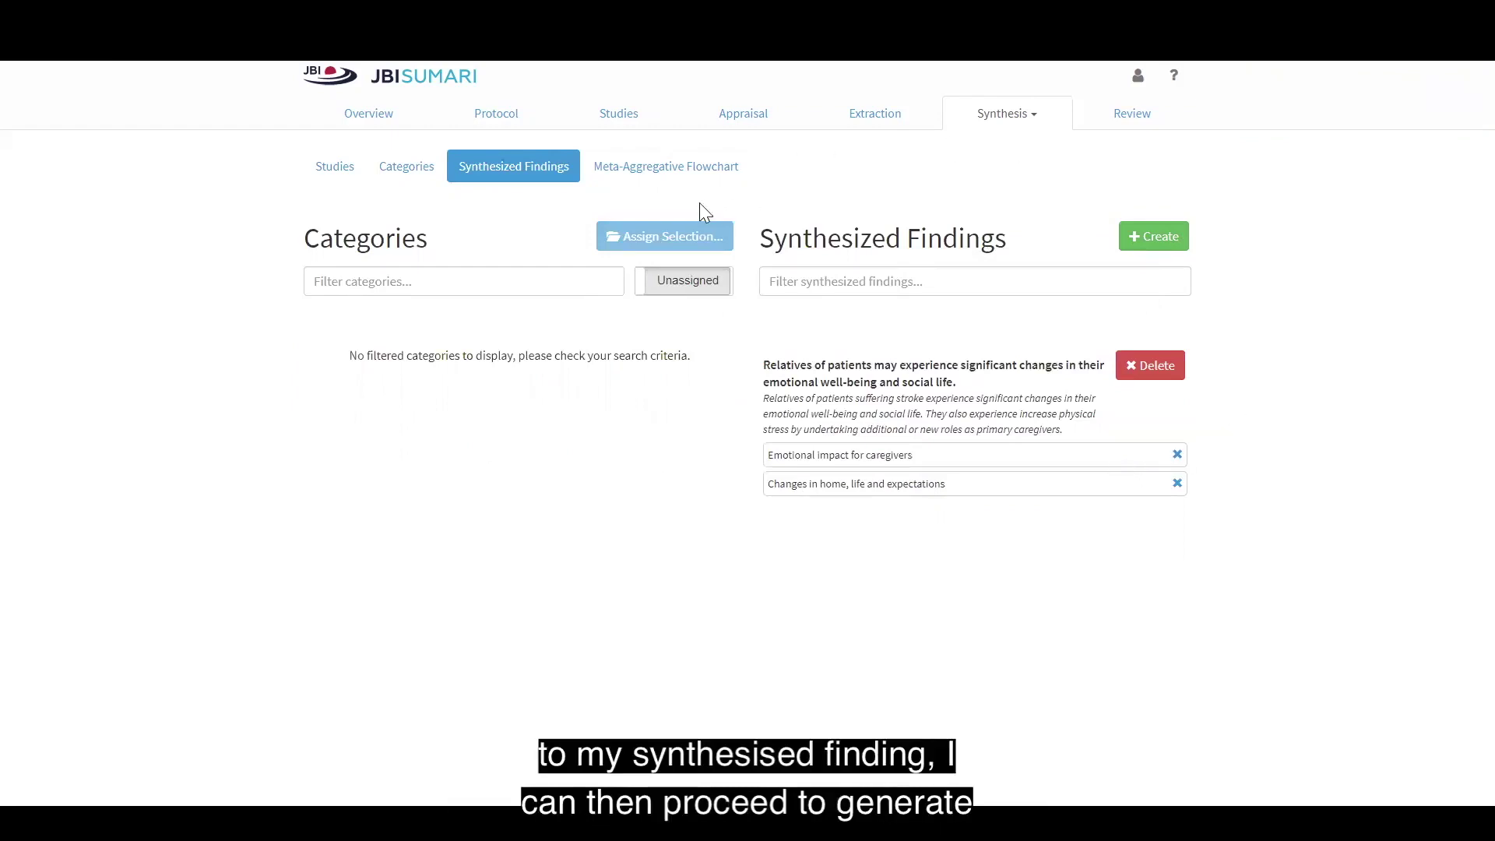
Open the Meta-Aggregative Flowchart and scroll through findings, categories and the synthesized finding
click(648, 178)
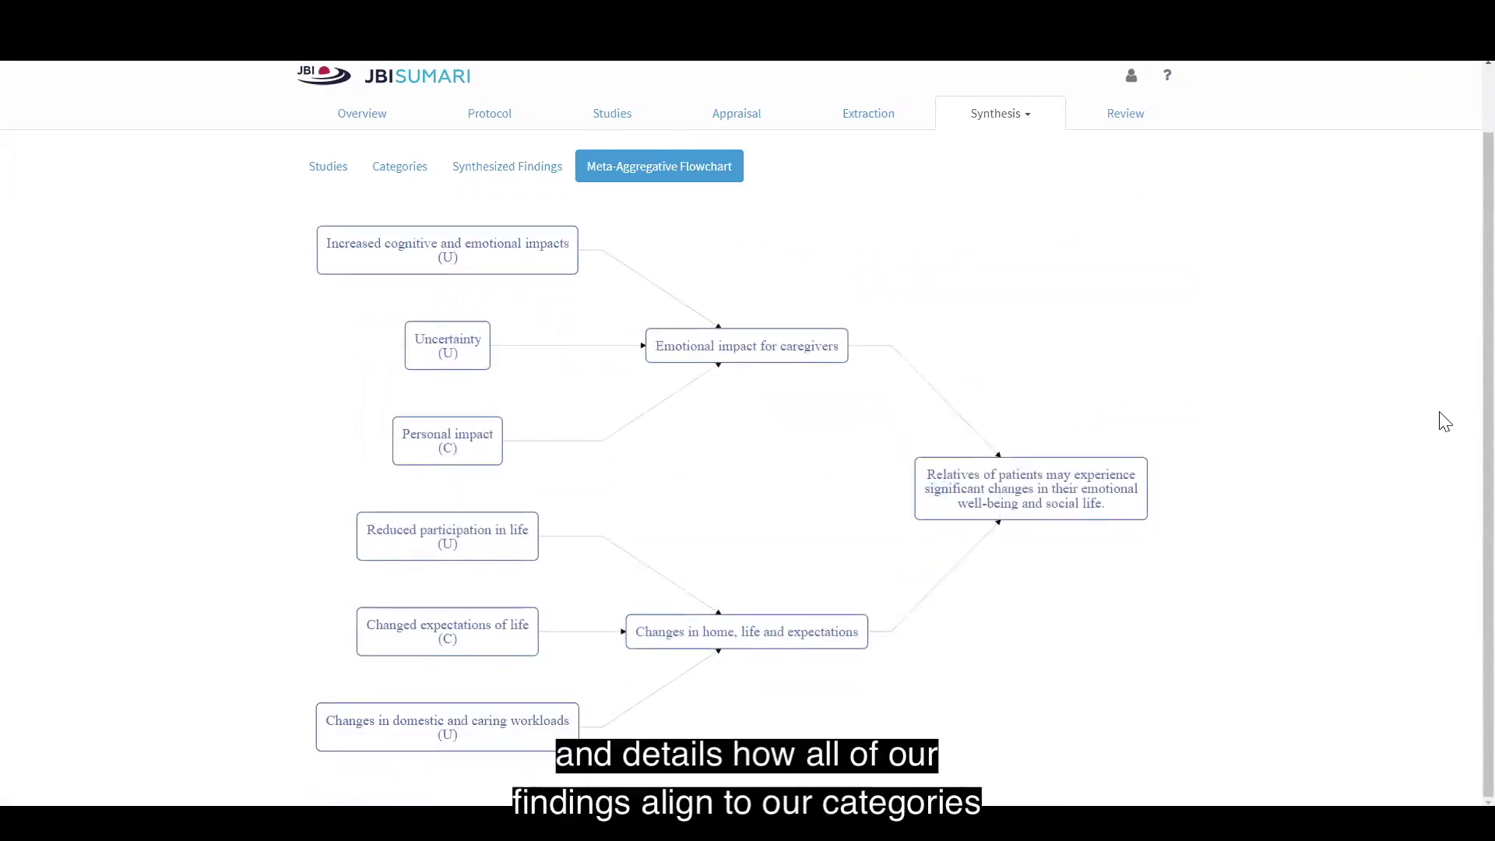
scroll(1449, 413, up, 1)
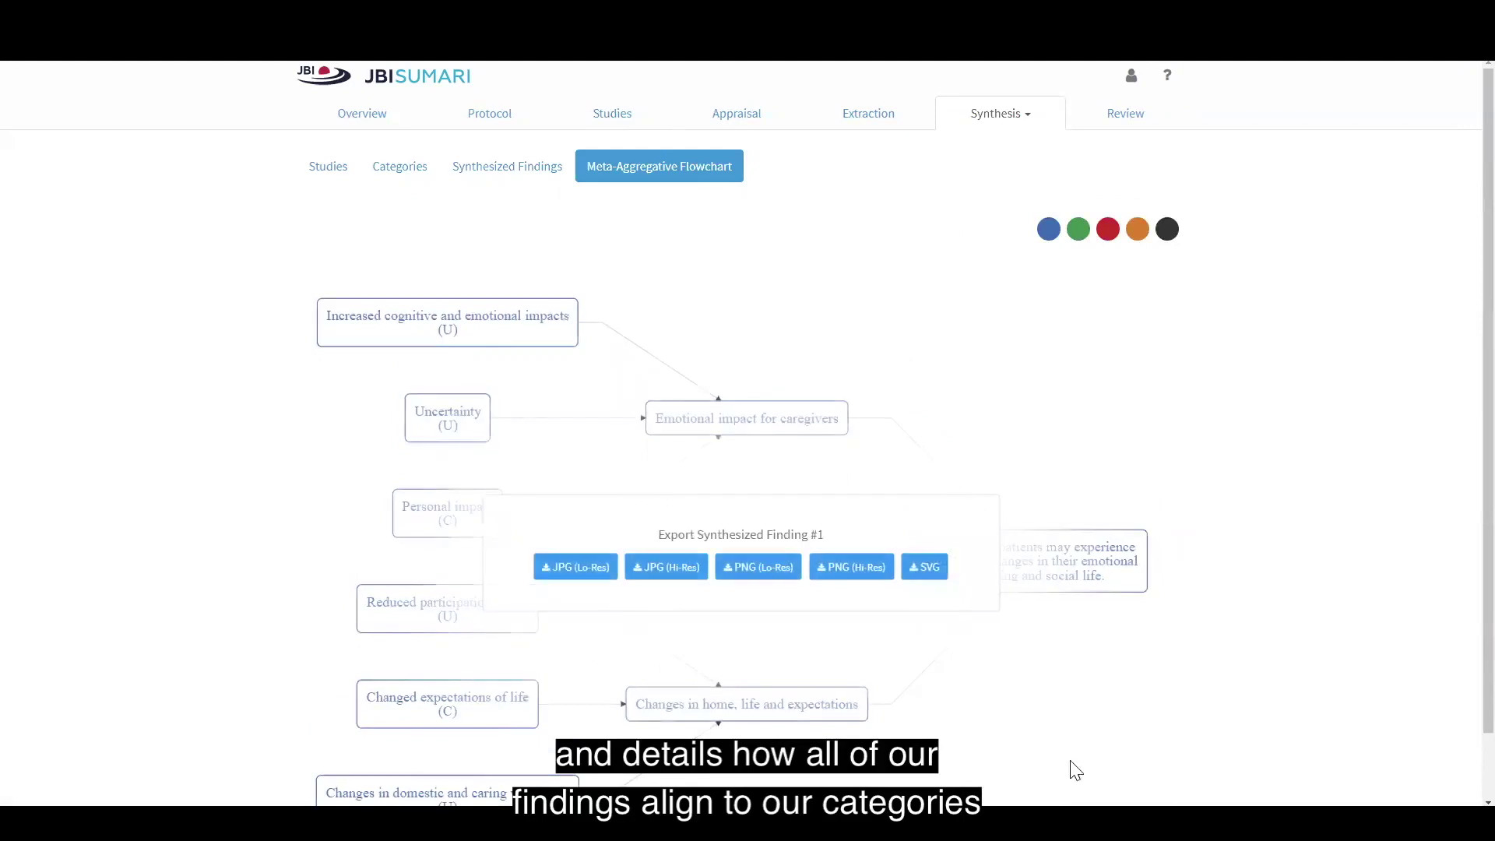
scroll(1442, 547, down, 1)
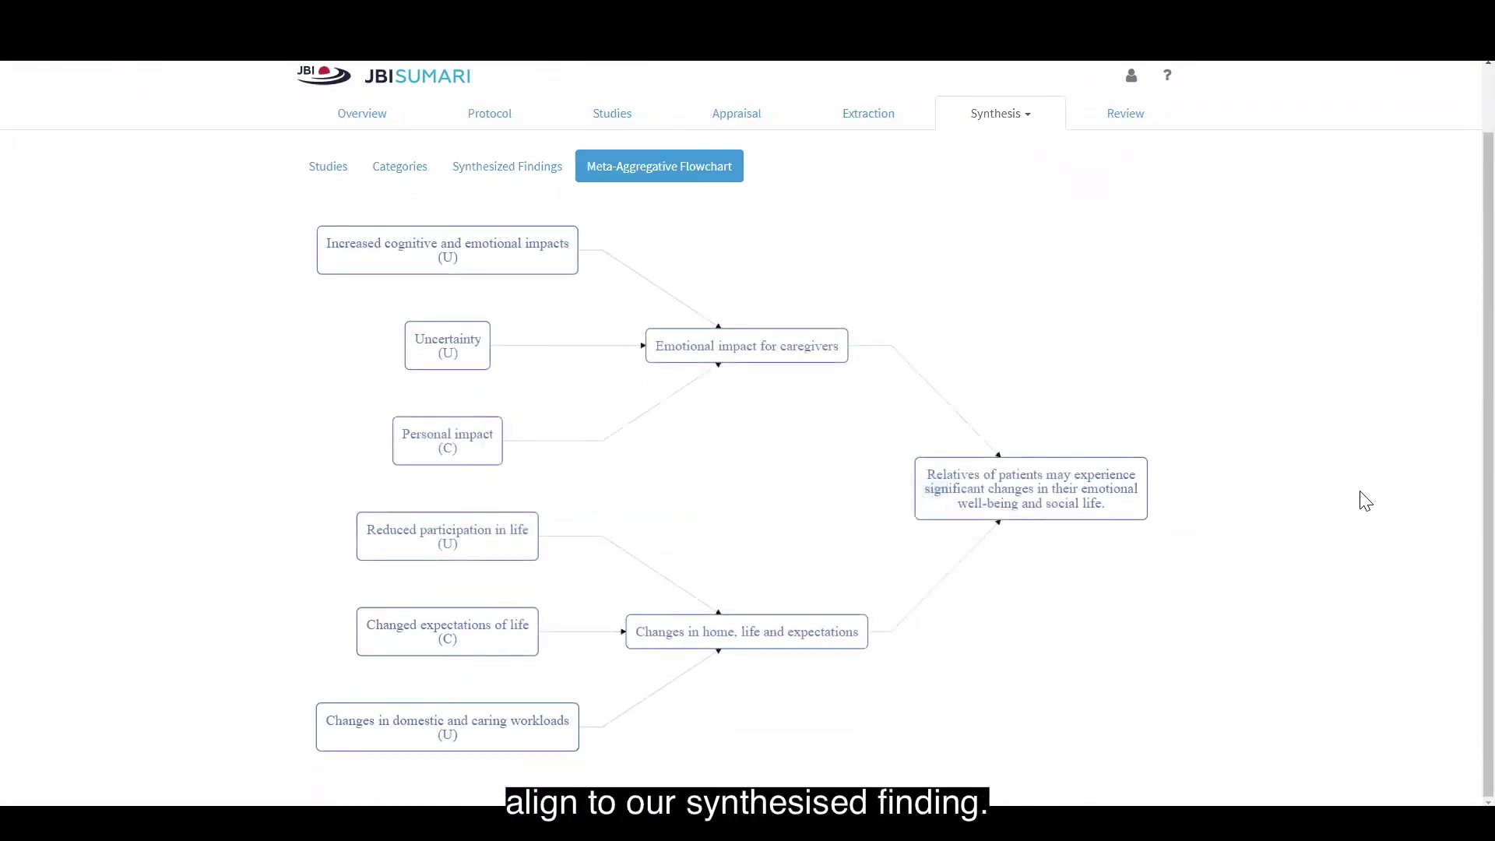
scroll(1365, 501, up, 1)
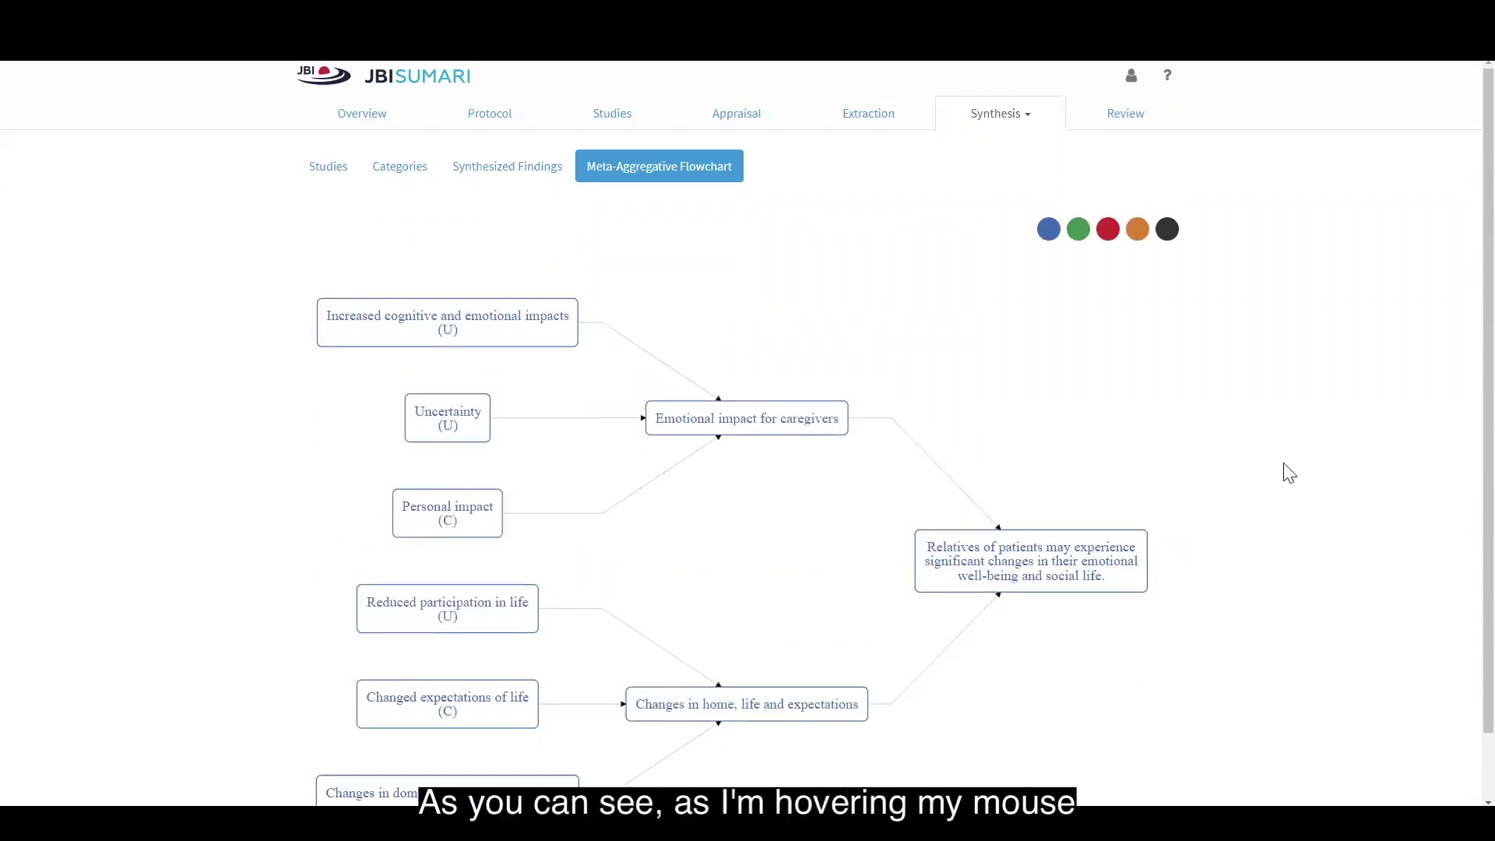
mouse_move(1001, 408)
scroll(880, 397, down, 1)
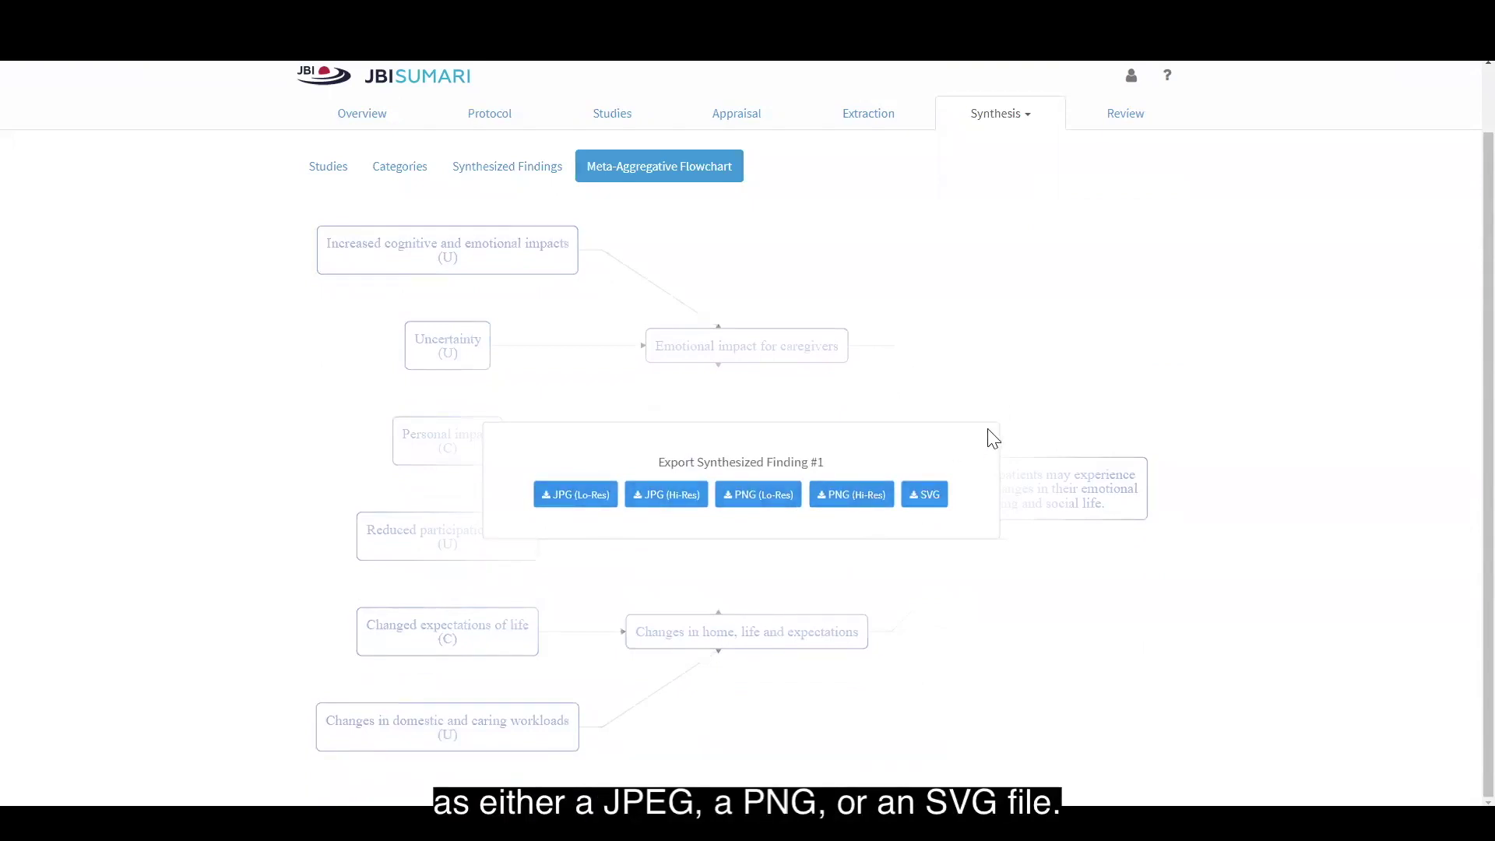
scroll(951, 371, up, 1)
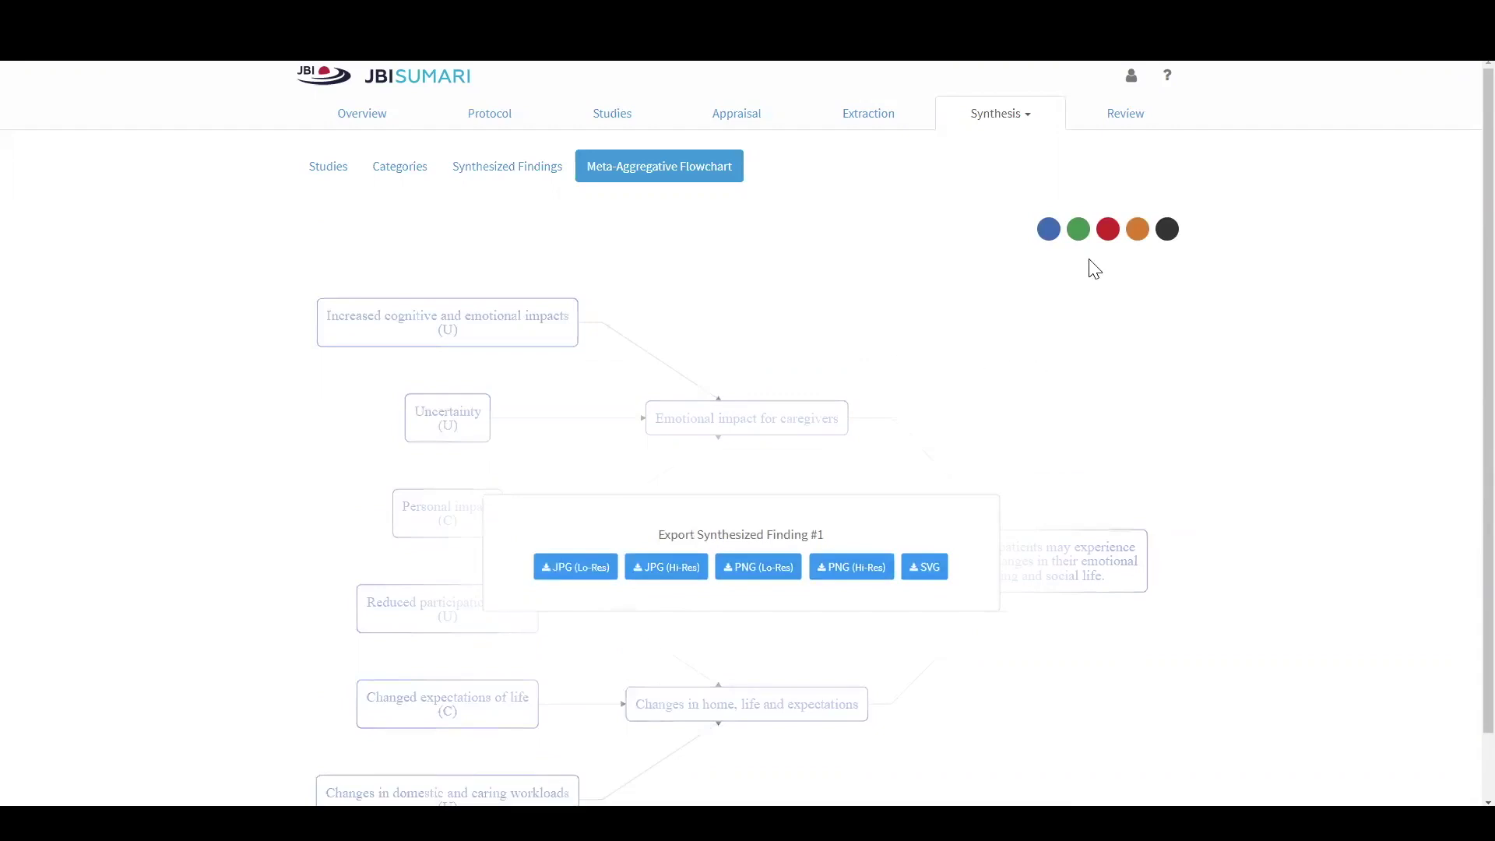
Try red and blue flowchart colours, then settle on orange for all boxes
click(1108, 244)
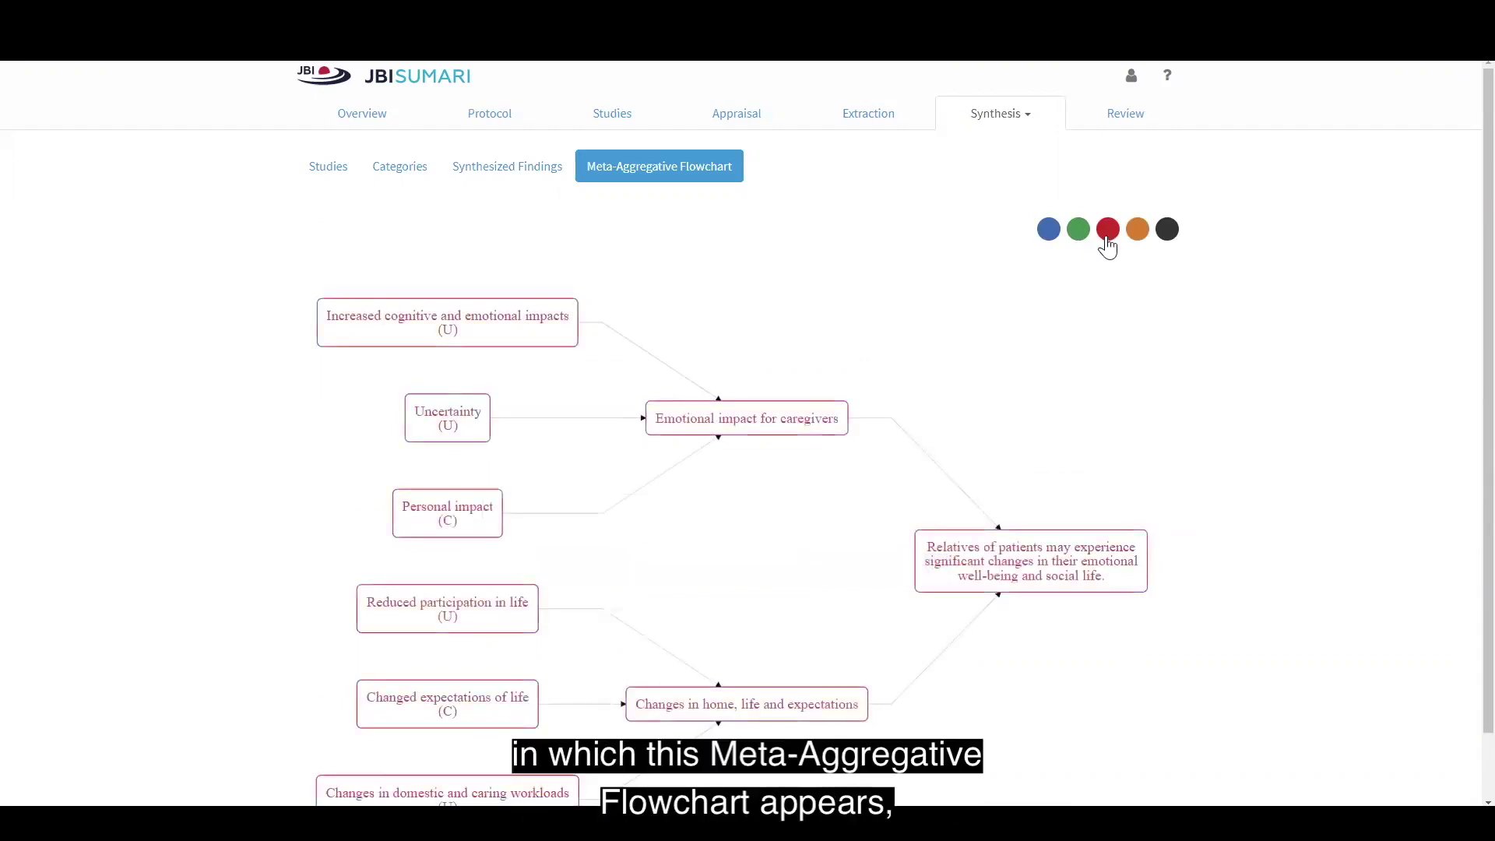
click(1051, 236)
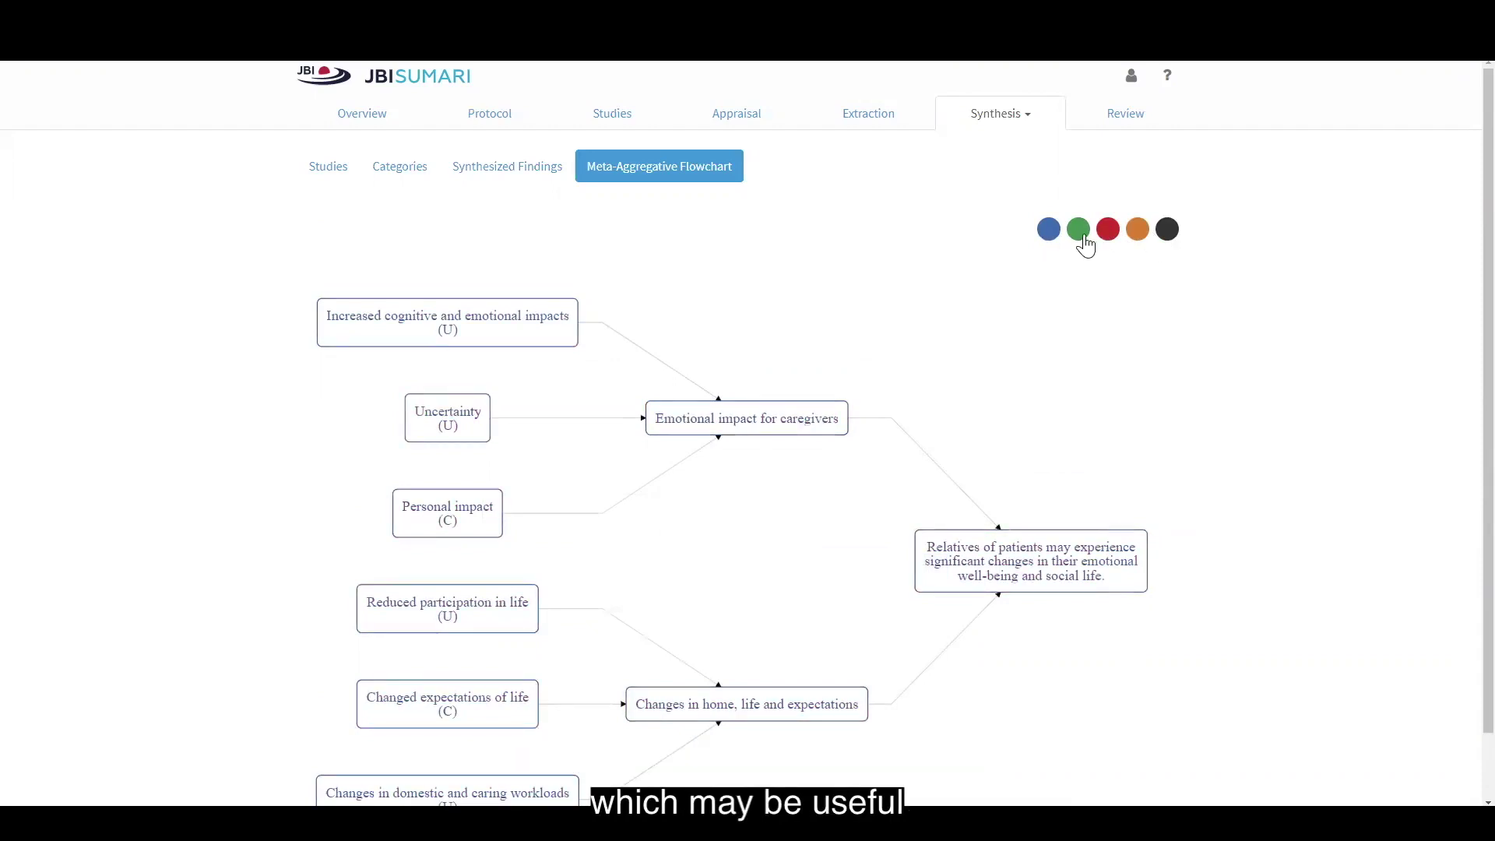
click(1117, 238)
click(1135, 239)
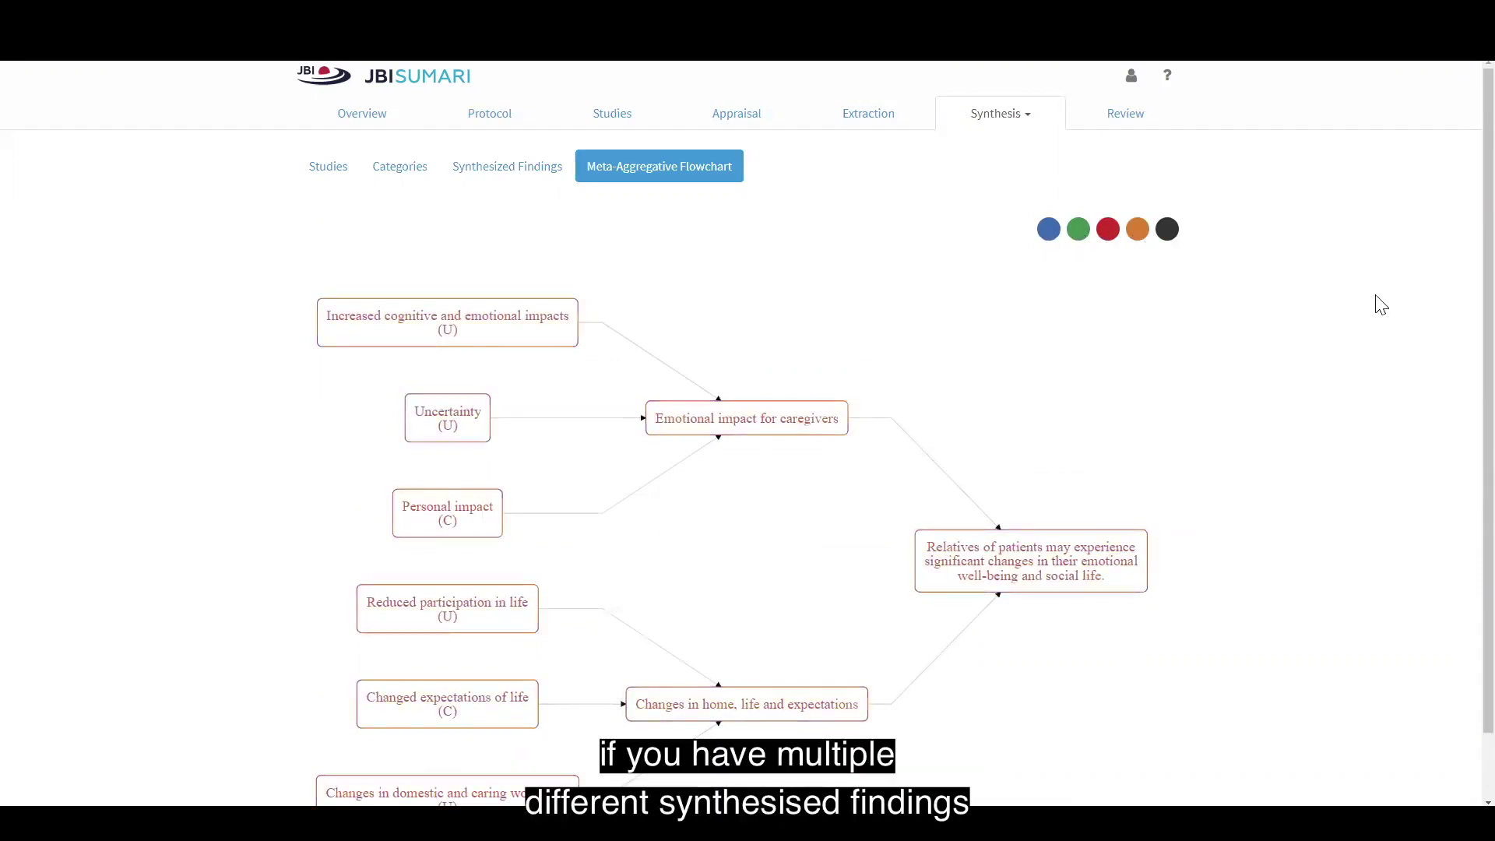
scroll(1458, 337, down, 1)
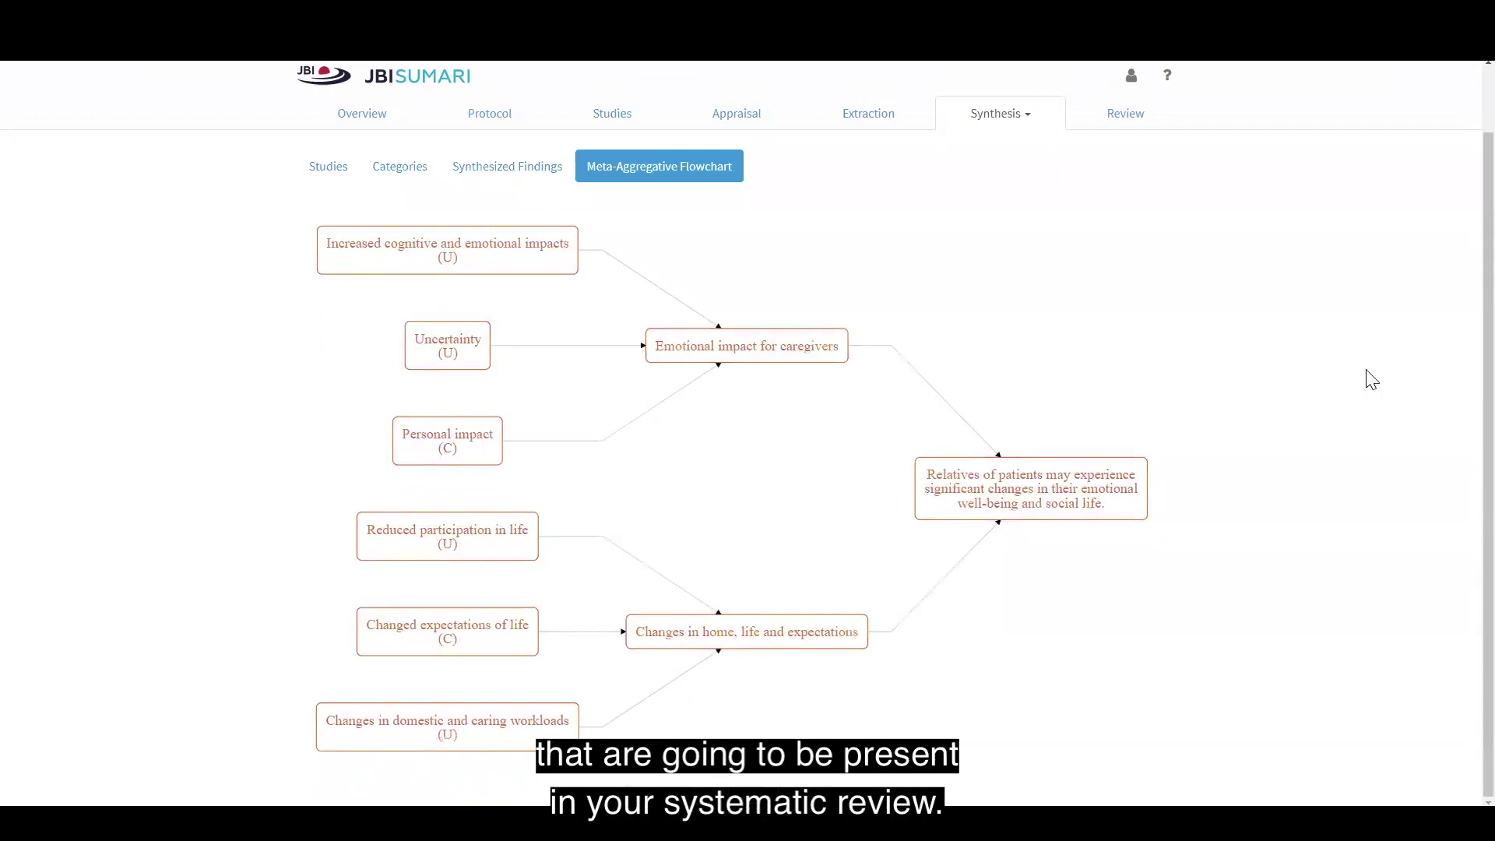